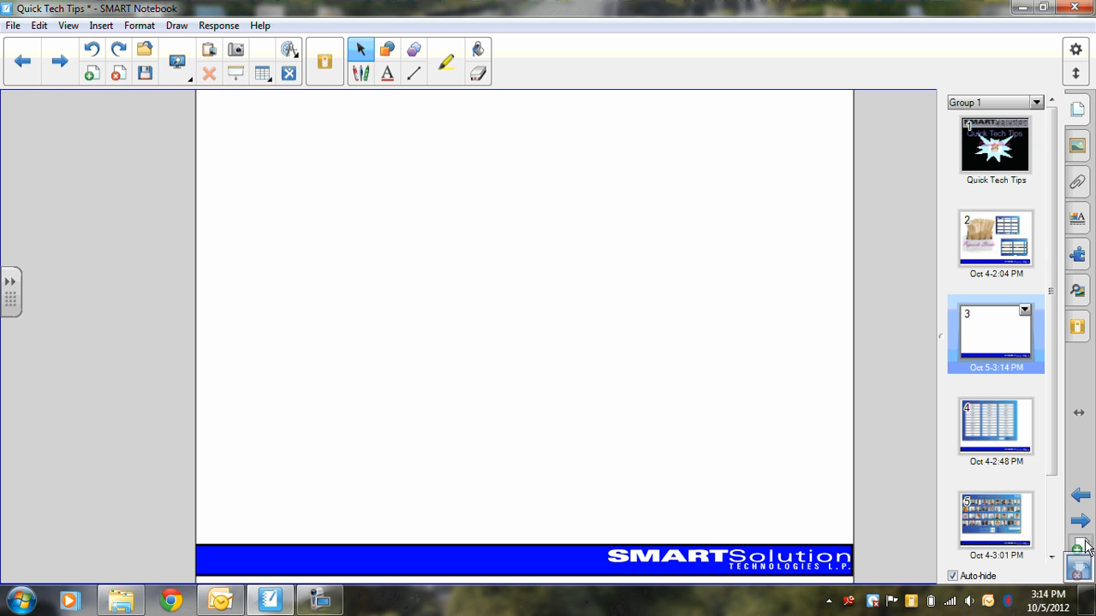
Open the Tools folder of Lesson Activity Toolkit 2.0 in the gallery
click(1078, 147)
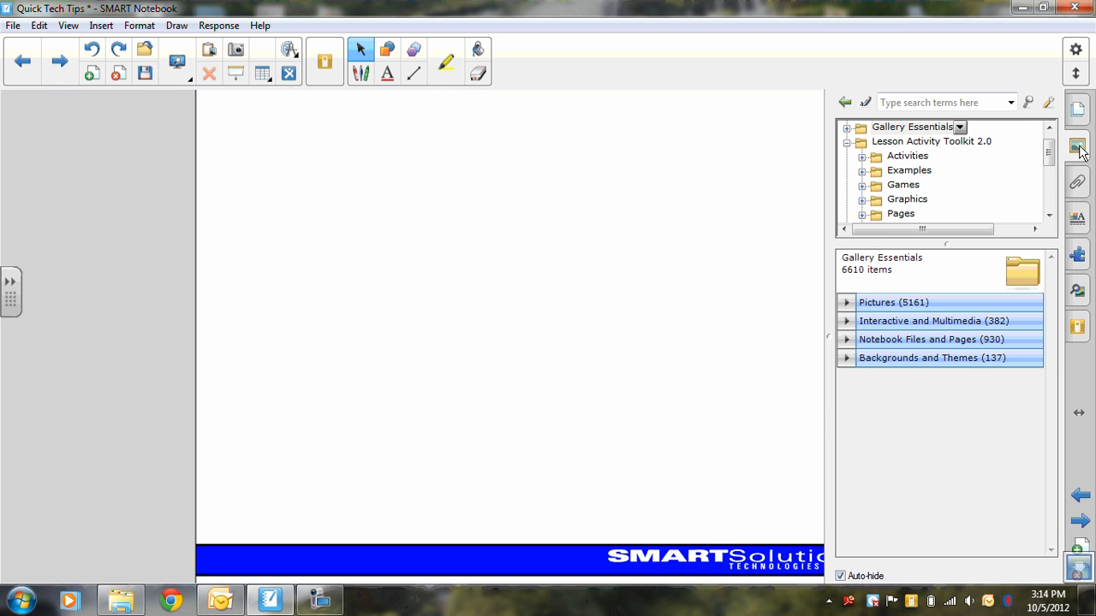
double_click(984, 144)
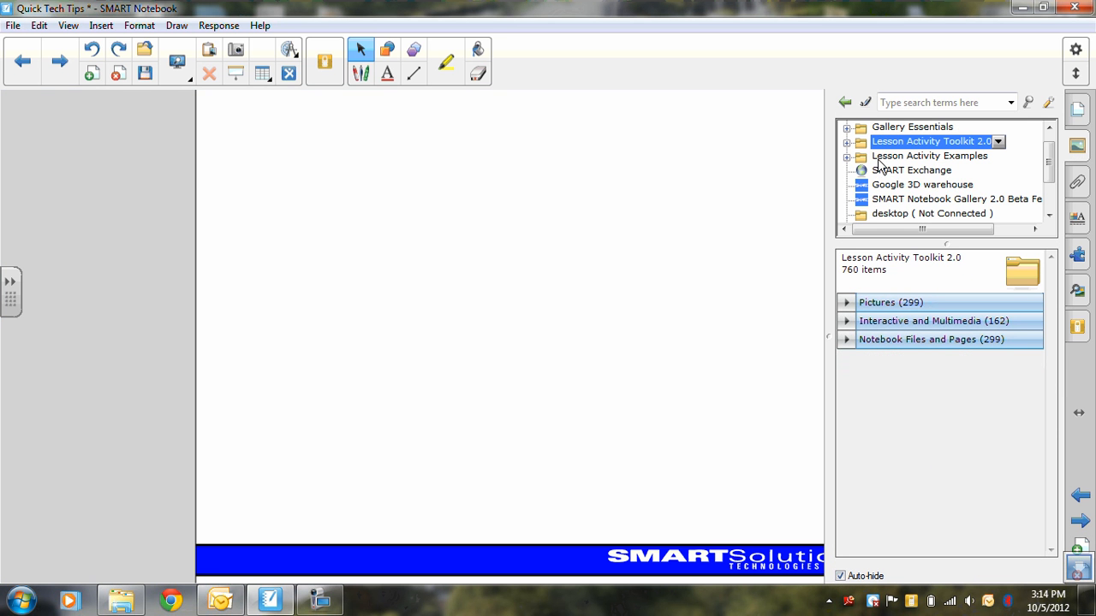
click(873, 329)
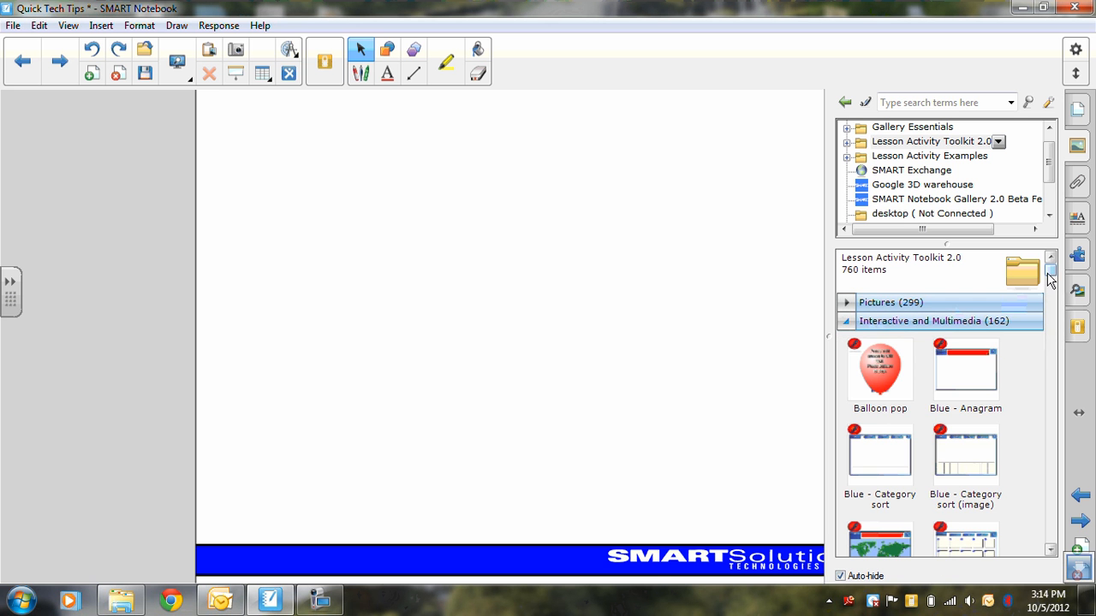
mouse_move(1049, 272)
mouse_down()
mouse_move(1051, 313)
mouse_move(1053, 266)
mouse_up()
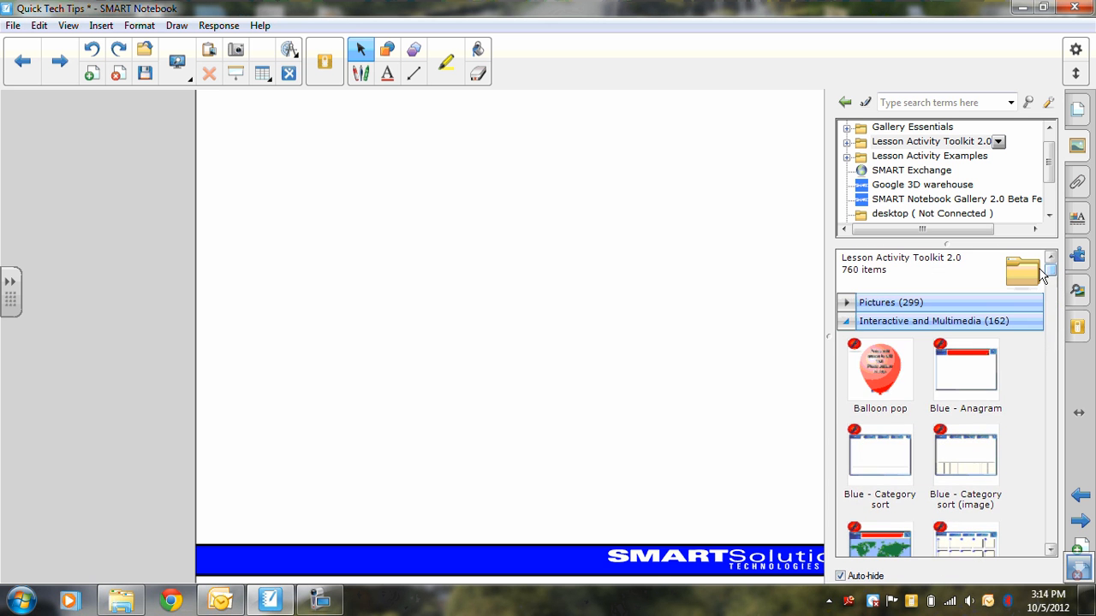
click(846, 143)
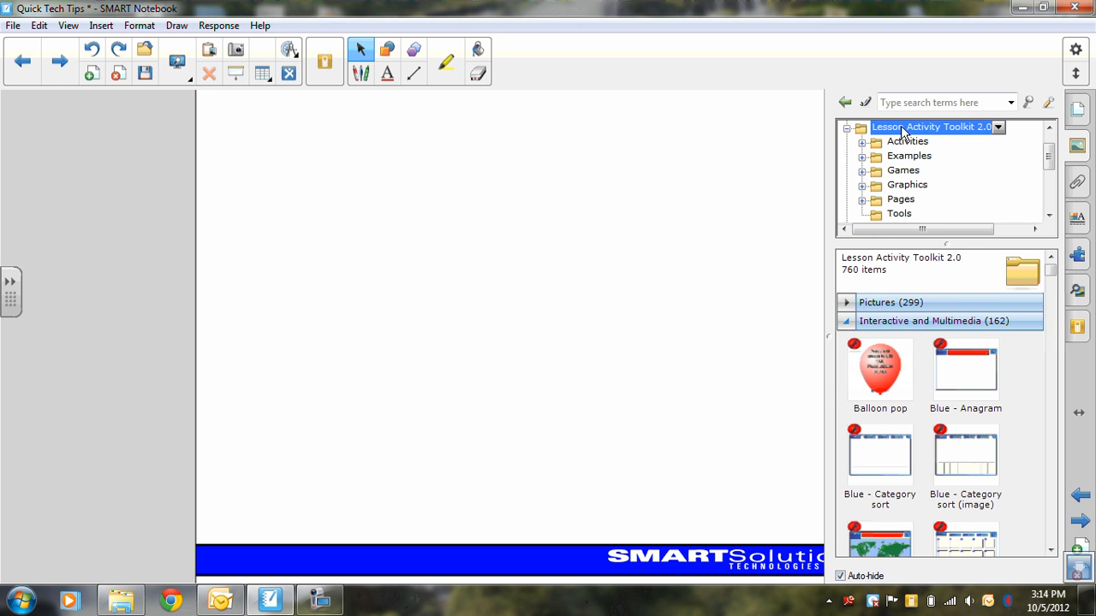
click(906, 214)
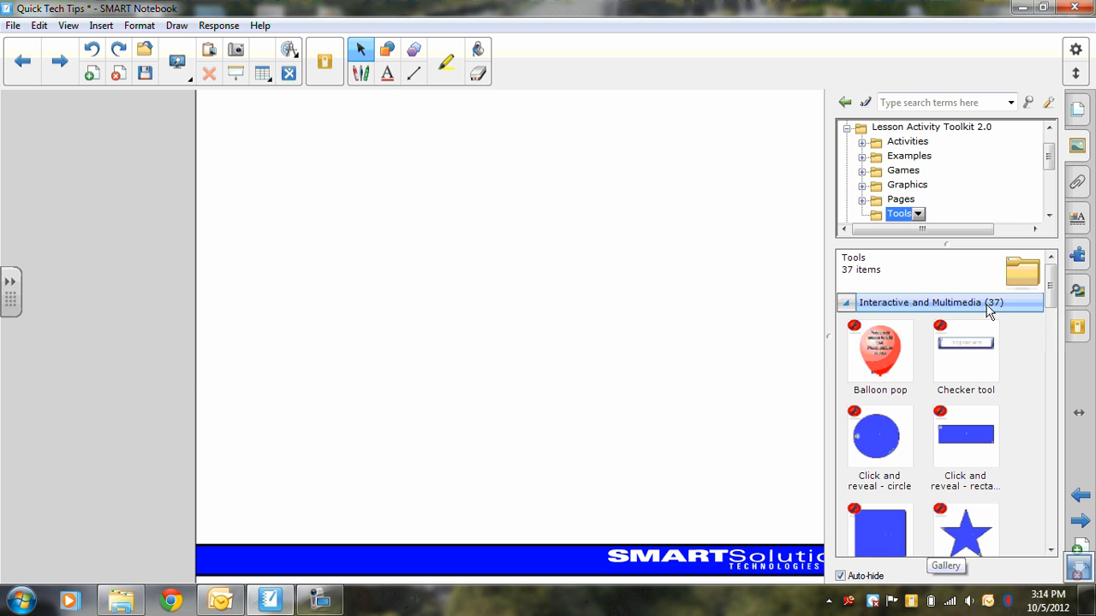
Place the Random word chooser on the blank page, enlarge it to fill most of the page and adjust its position
drag(1051, 289, 1064, 507)
drag(978, 370, 508, 280)
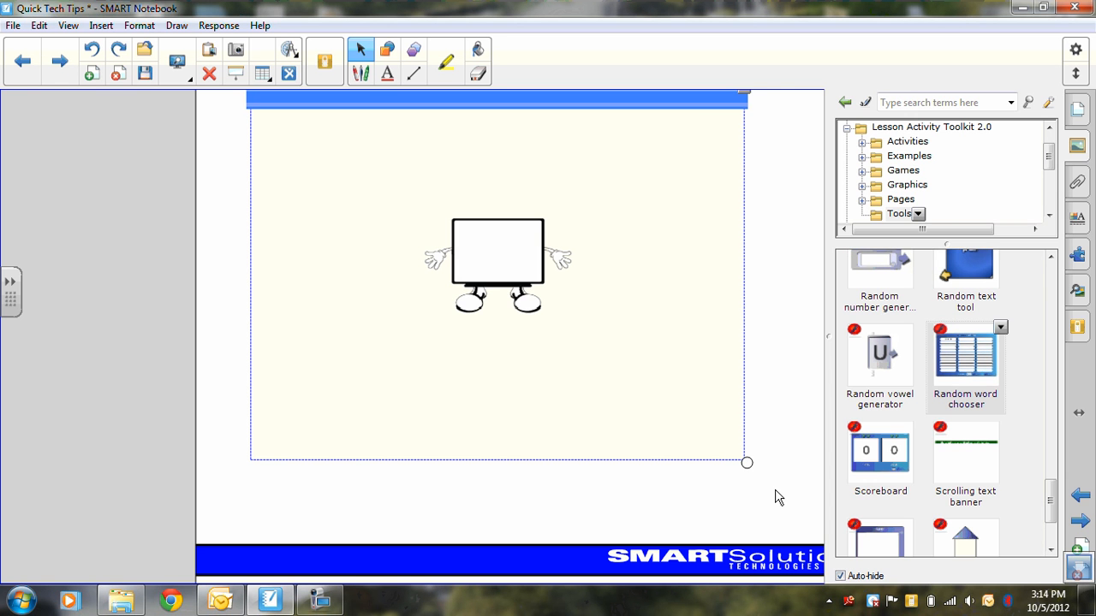
click(495, 264)
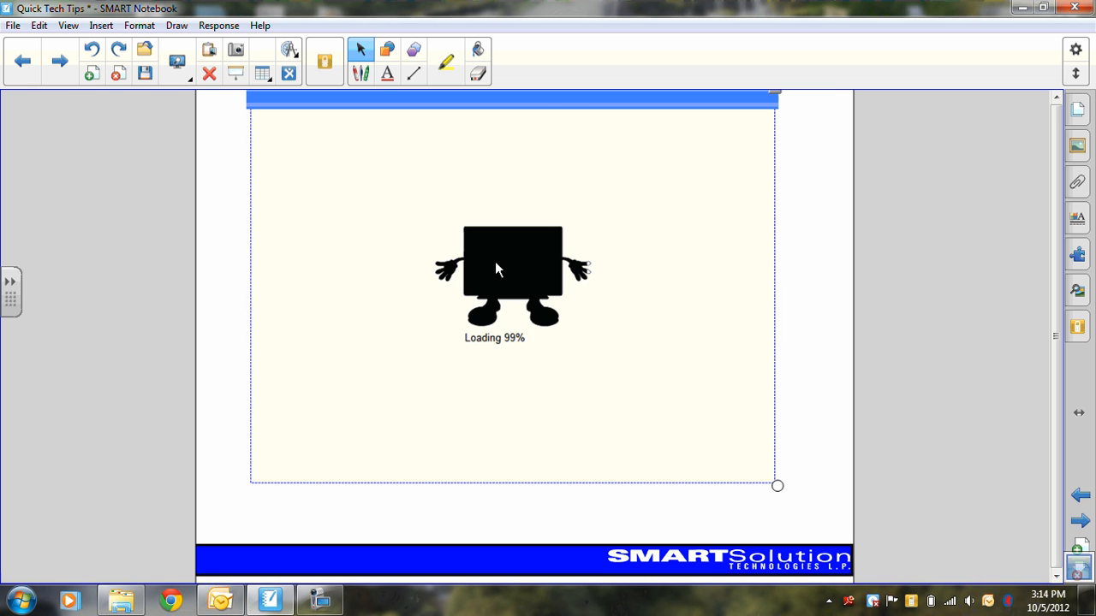
drag(799, 508, 830, 526)
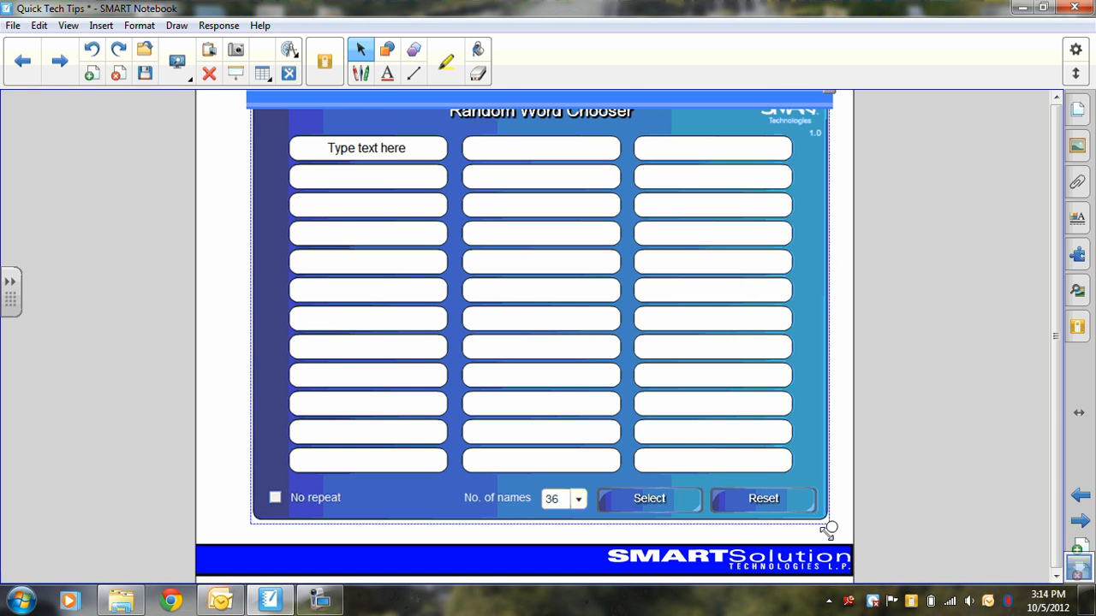
drag(637, 97, 625, 103)
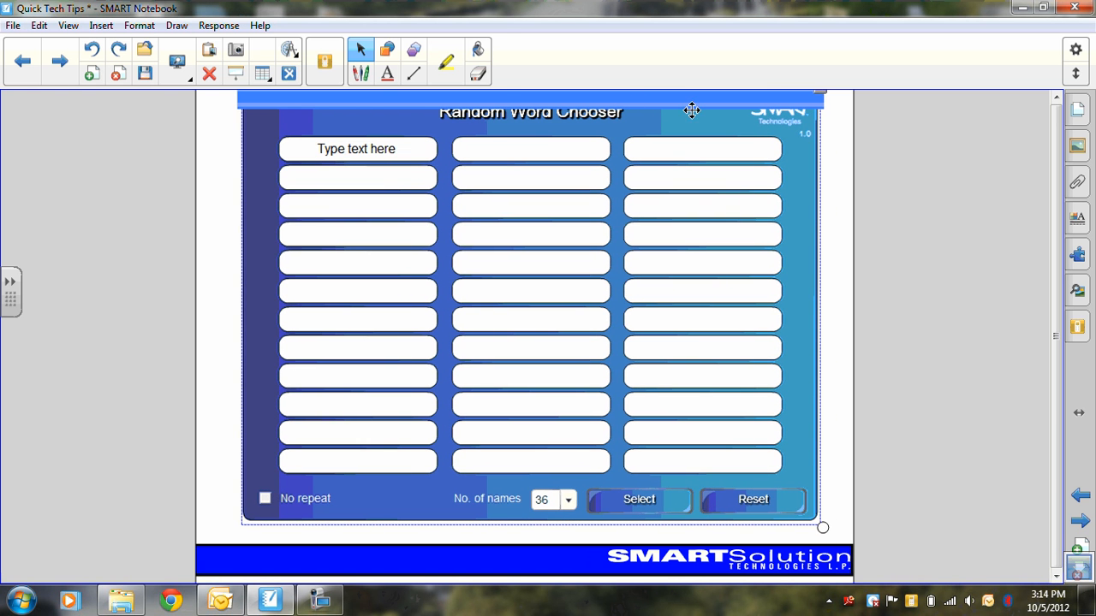
Fill the first four boxes of the Random Word Chooser with "Type", "anything", "that" and "I want"
click(377, 150)
double_click(380, 149)
click(400, 148)
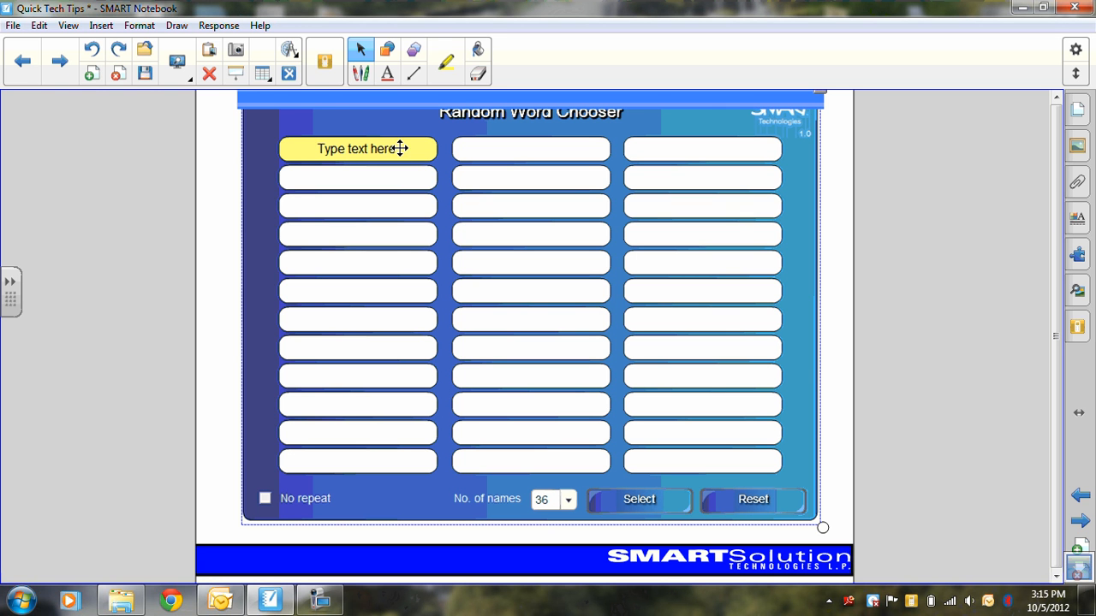
drag(400, 148, 293, 139)
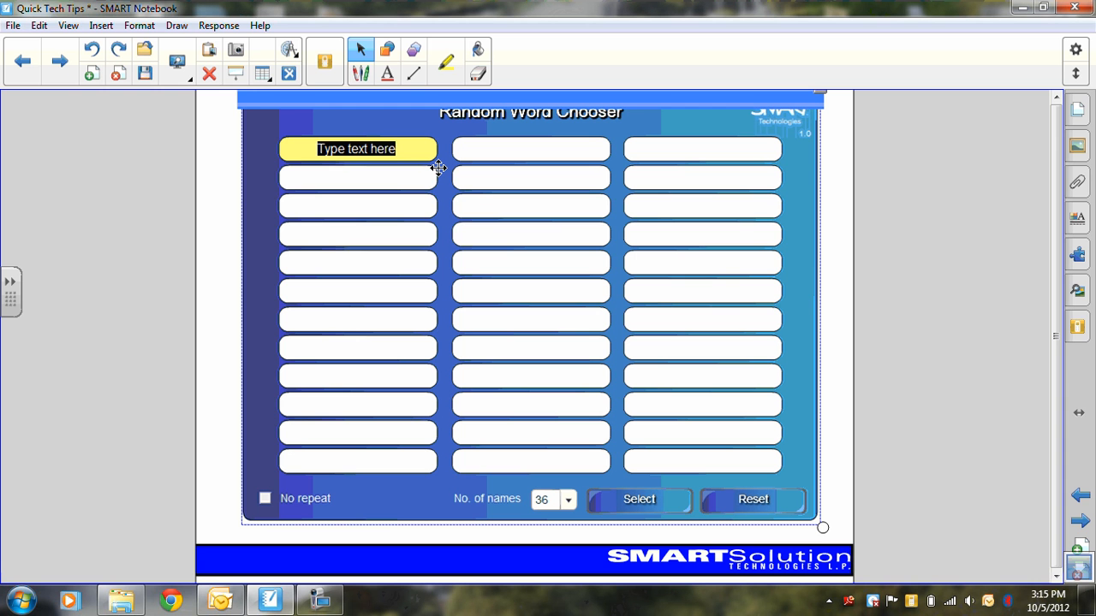
text(Type)
key(Tab)
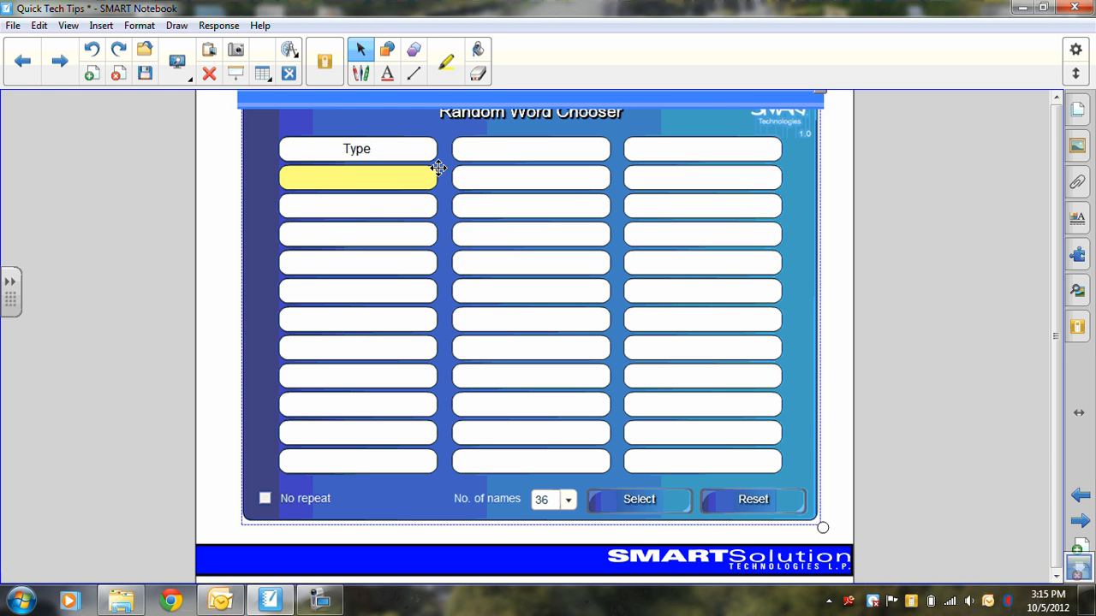
text(anything)
key(Tab)
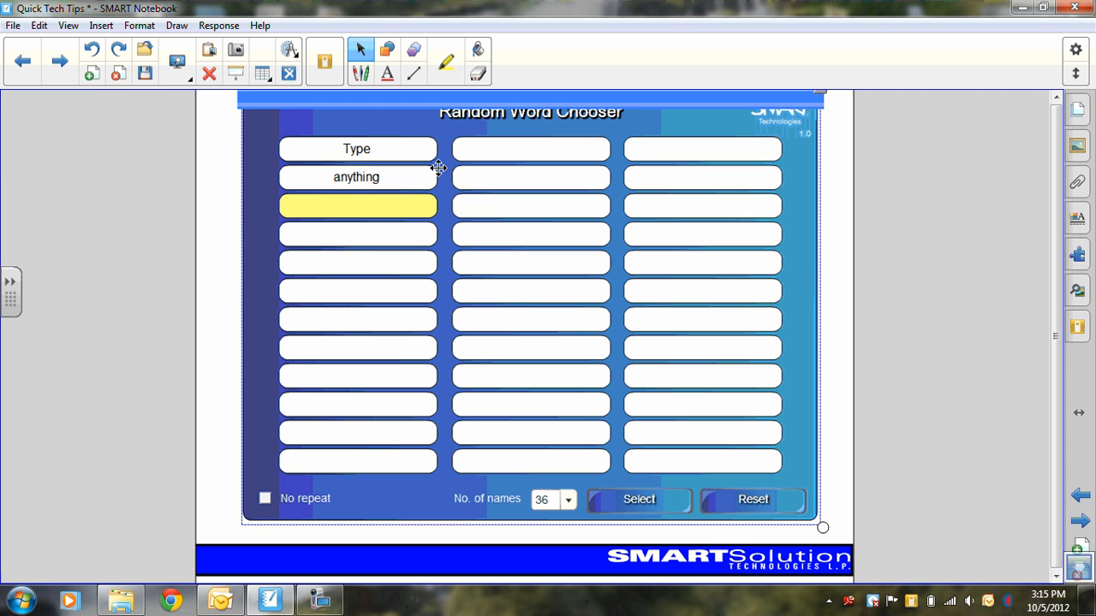
key(Tab)
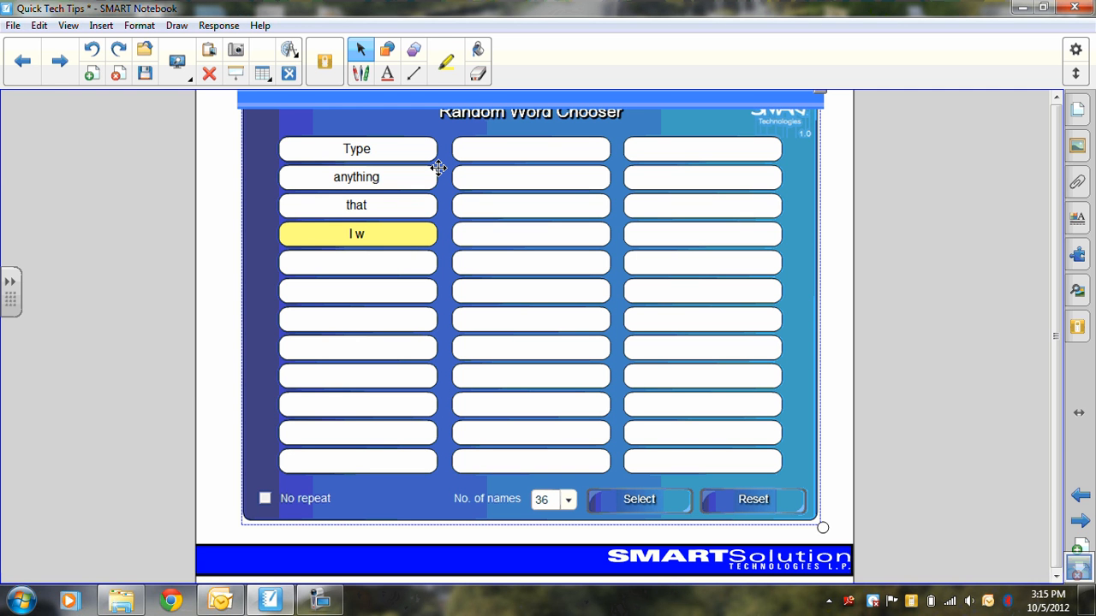
text(I want)
Set the number of names in the Random Word Chooser to 21
click(570, 504)
drag(570, 469, 571, 412)
click(552, 394)
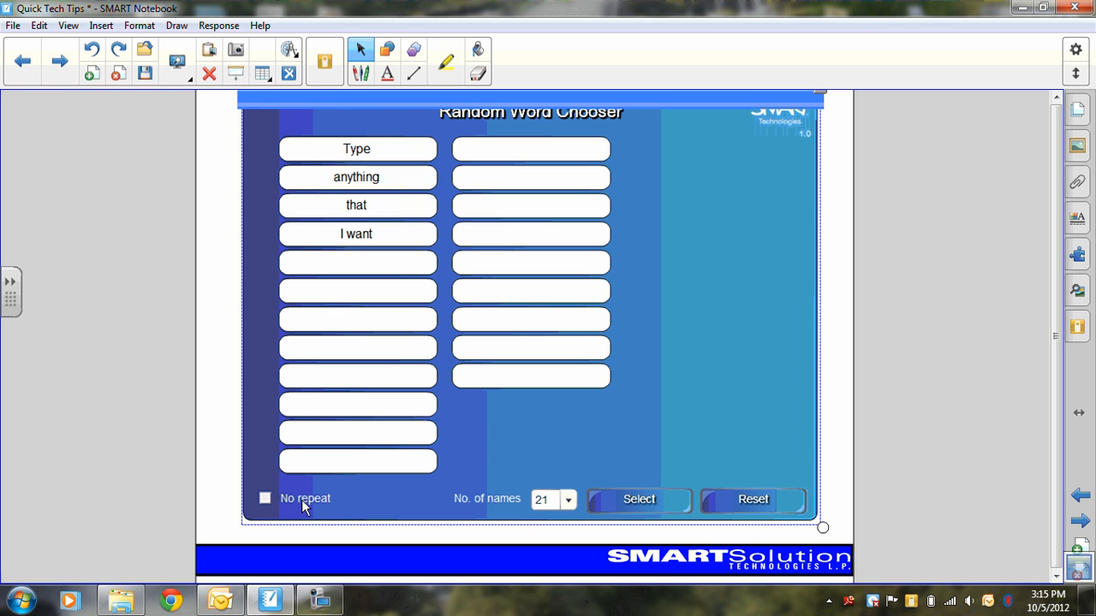
Try the chooser's random selection with No repeat on and again with it off, and reset the chooser
click(639, 500)
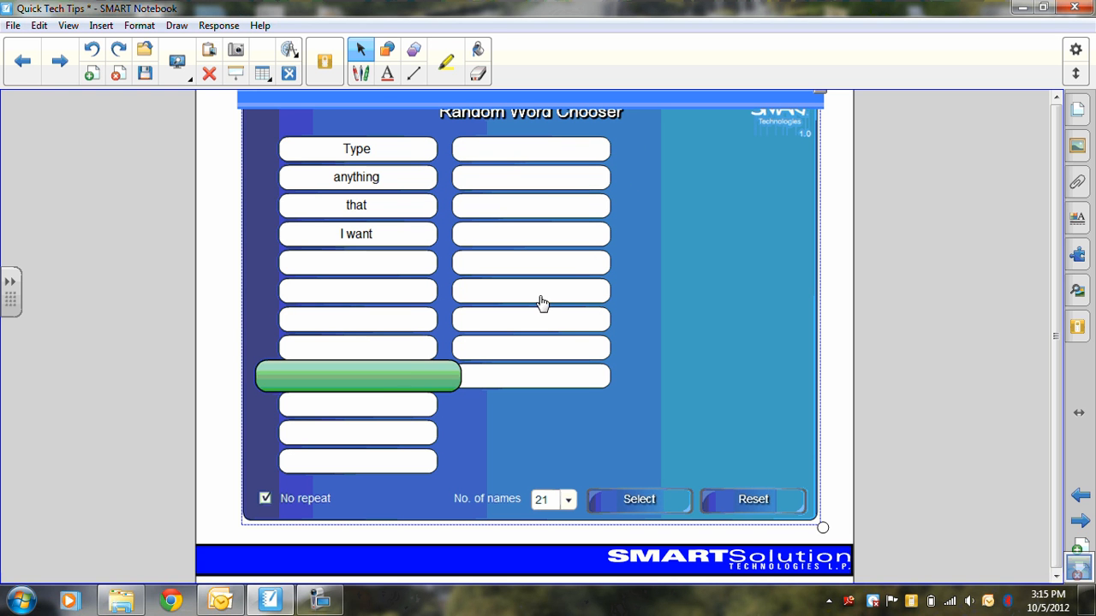
click(676, 501)
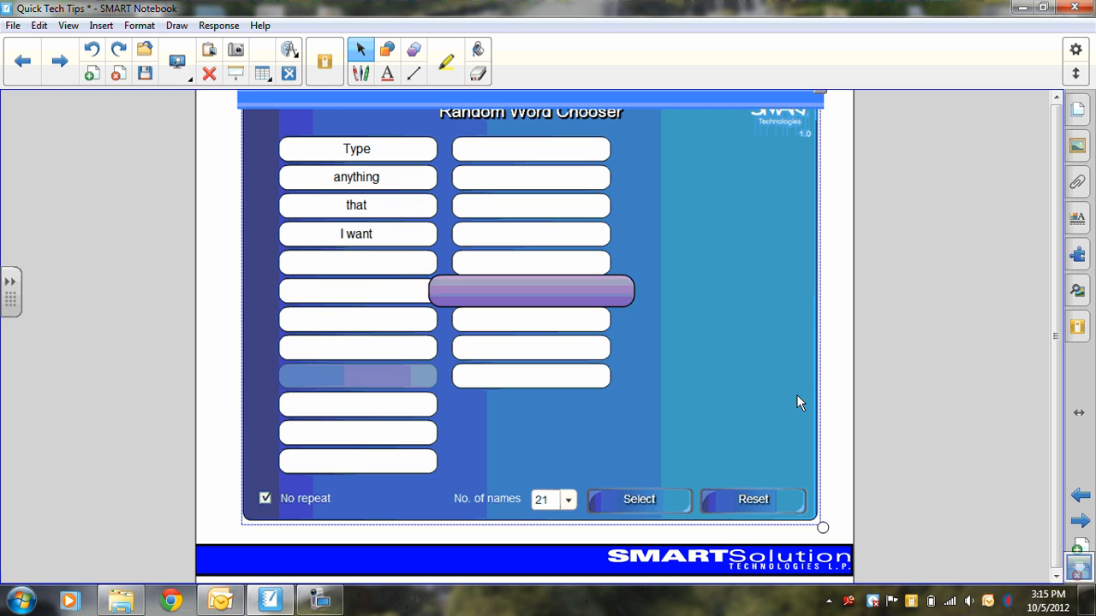
click(266, 497)
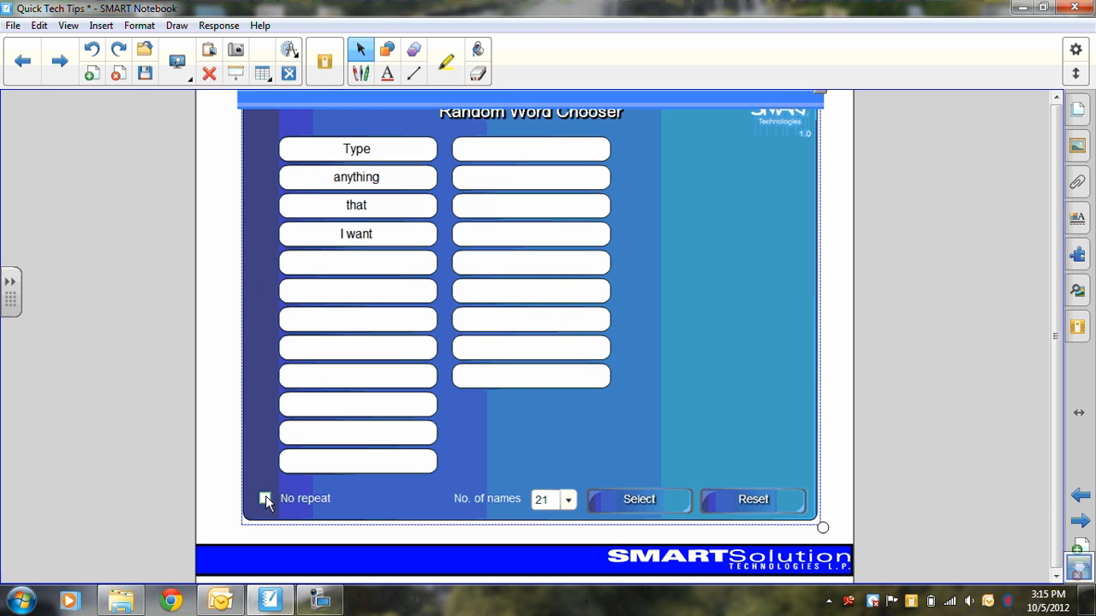
click(644, 506)
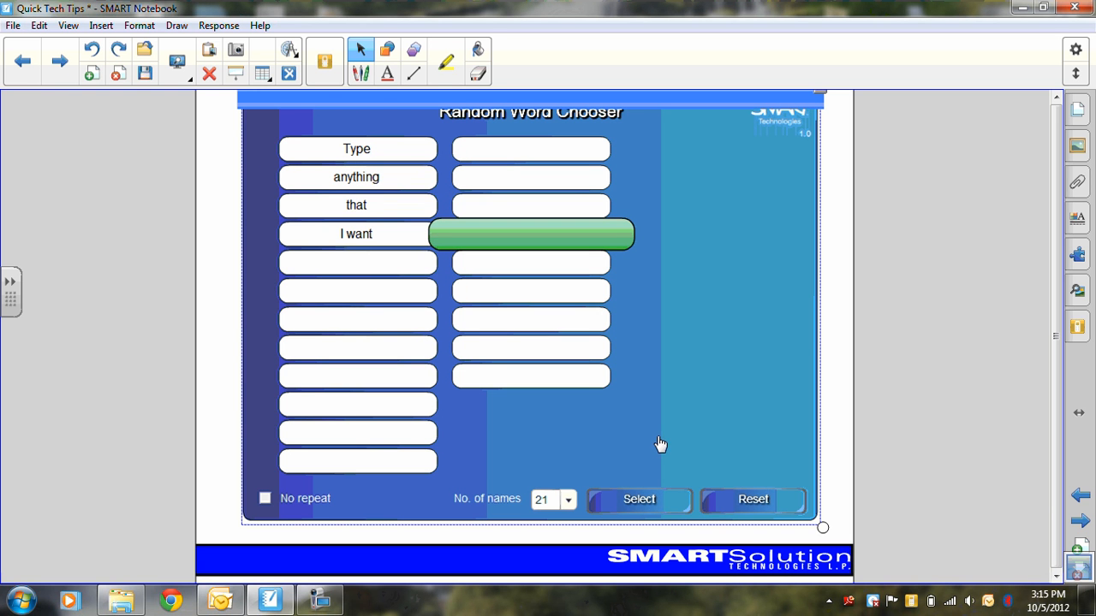
click(753, 504)
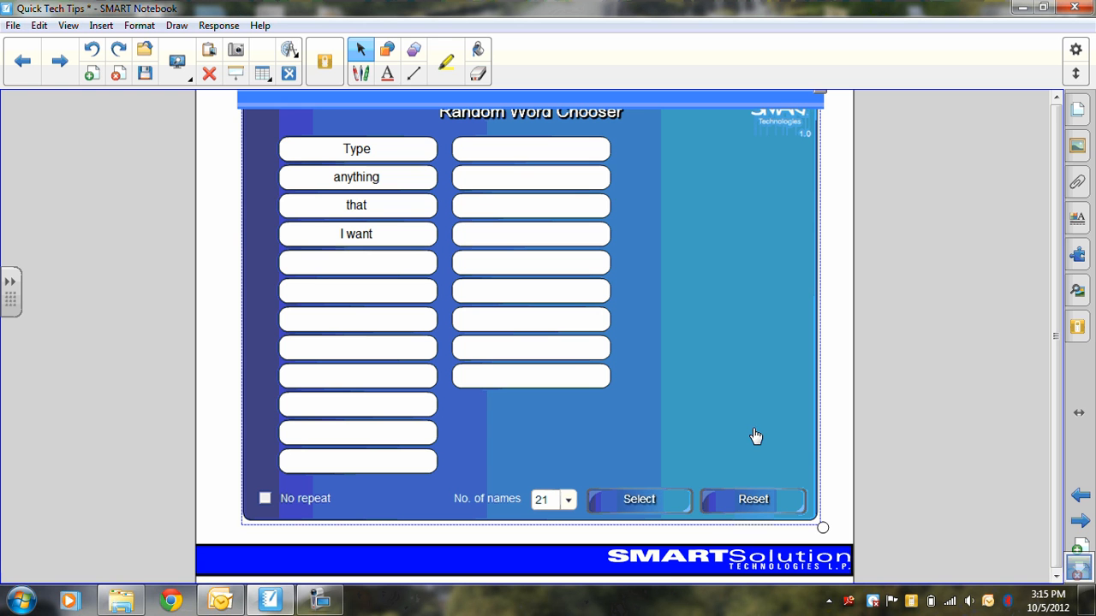
click(843, 182)
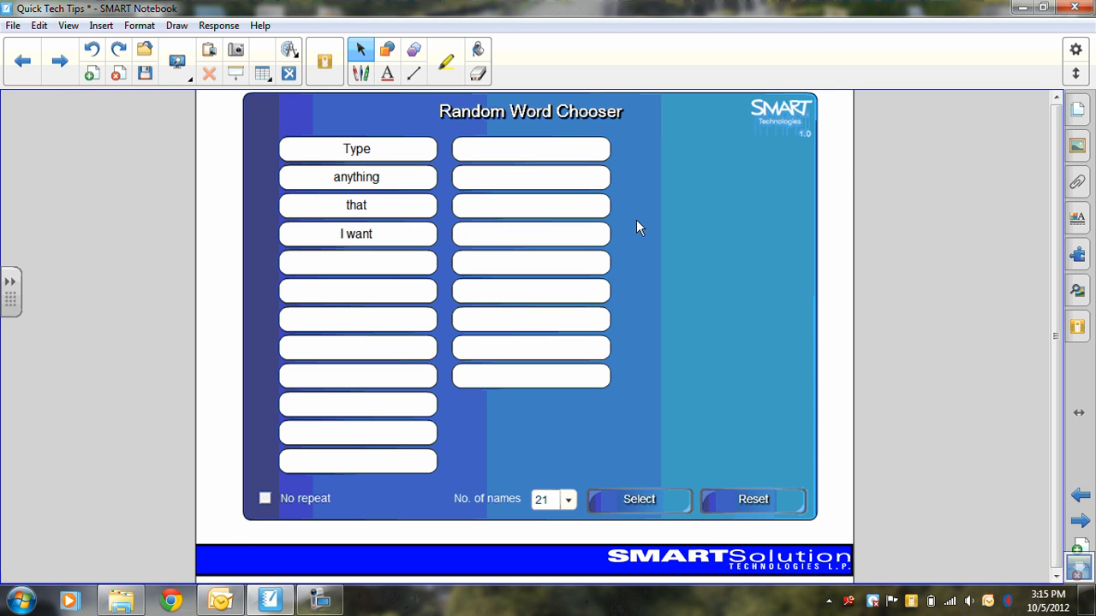
Add a new blank page and search the gallery for "random"
click(1081, 547)
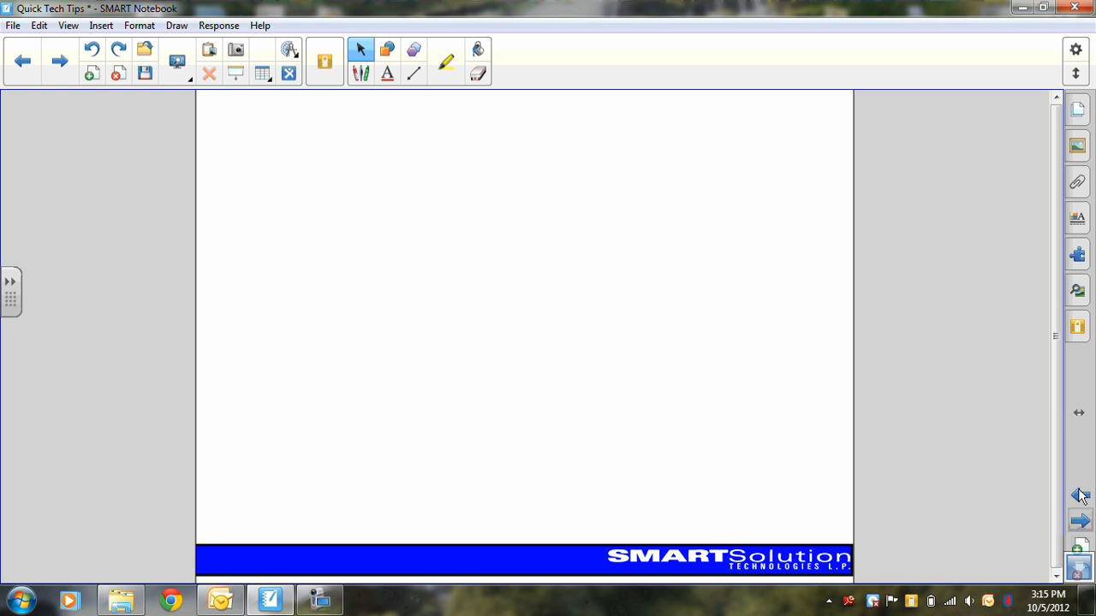
click(1078, 149)
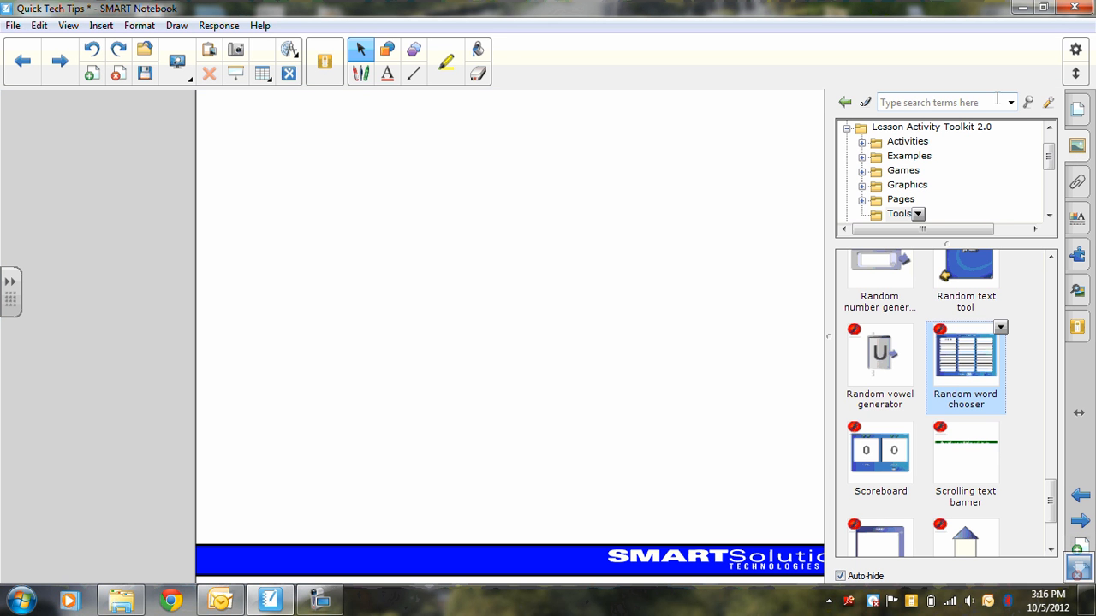
scroll(1024, 137, up, 1)
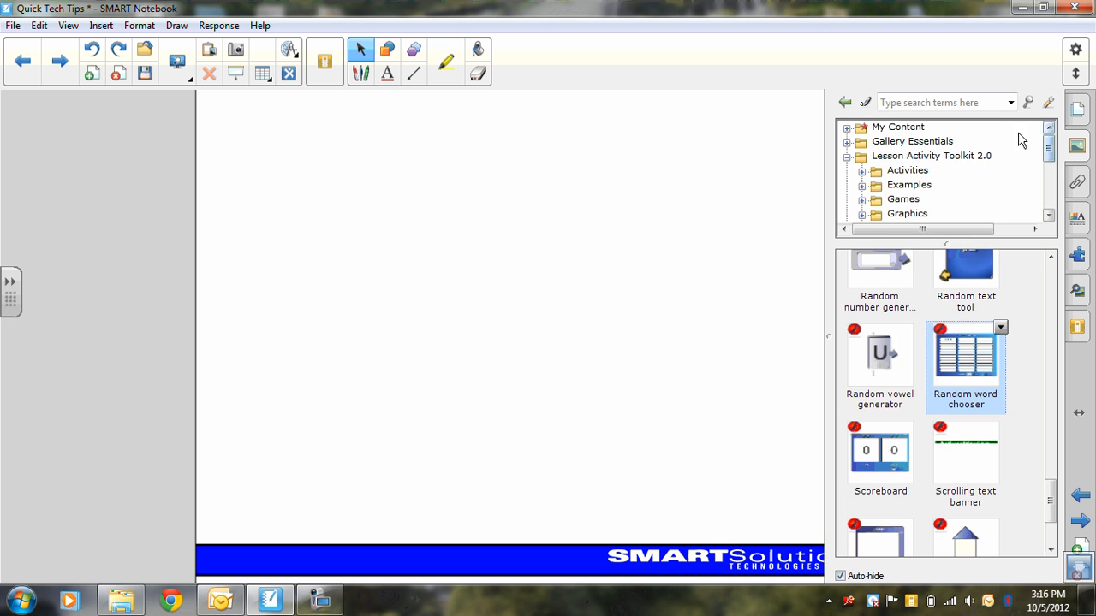
click(935, 157)
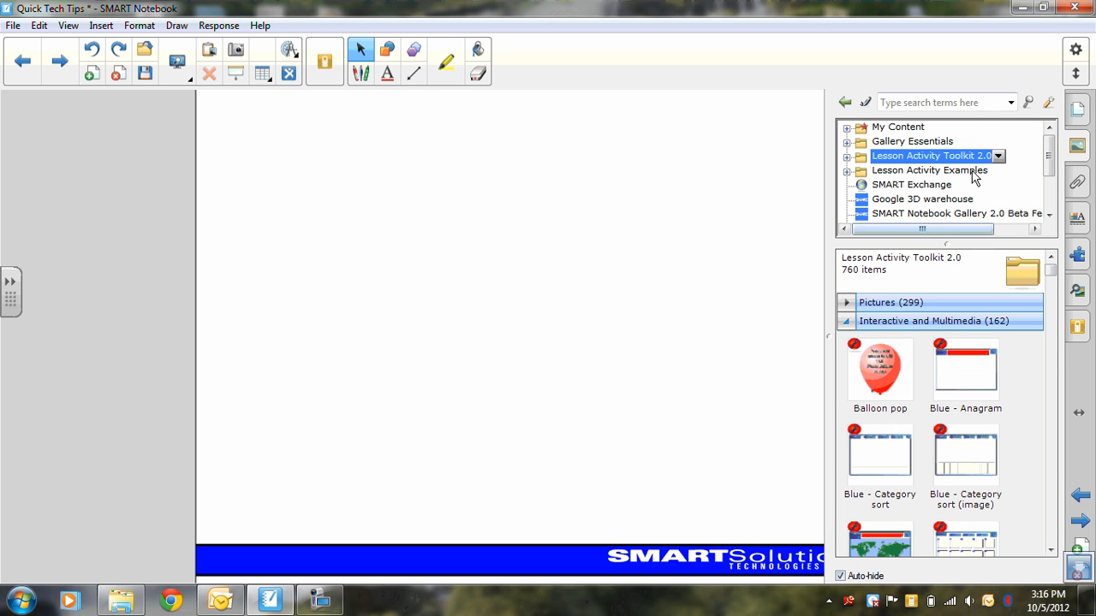
click(976, 103)
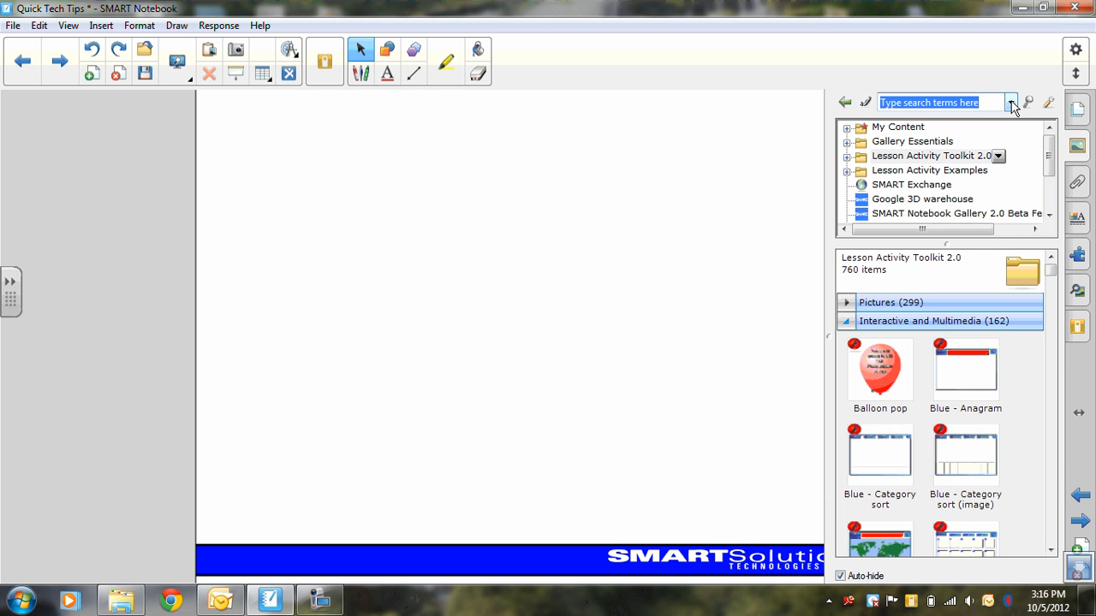
text(random)
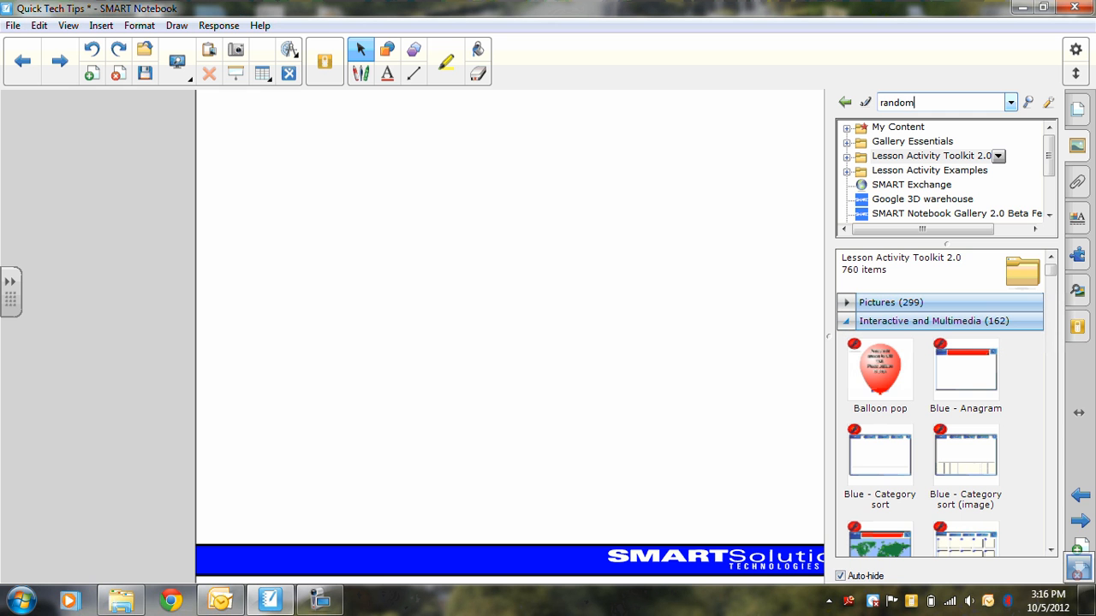
click(1029, 103)
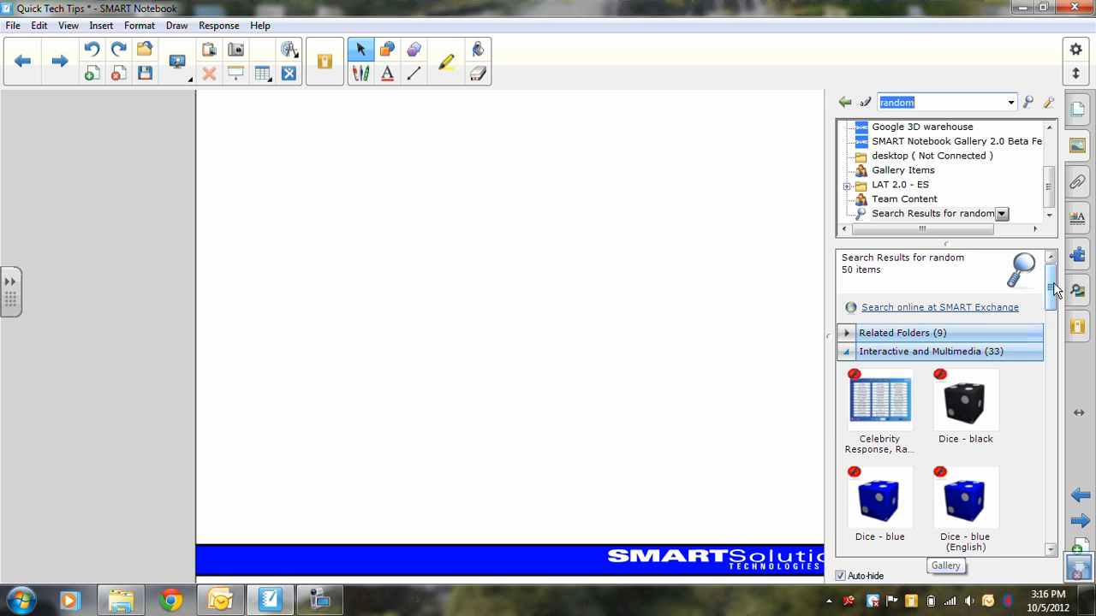
Place the Random image chooser from the search results on the blank page and enlarge it to nearly the page width
drag(1054, 290, 1052, 434)
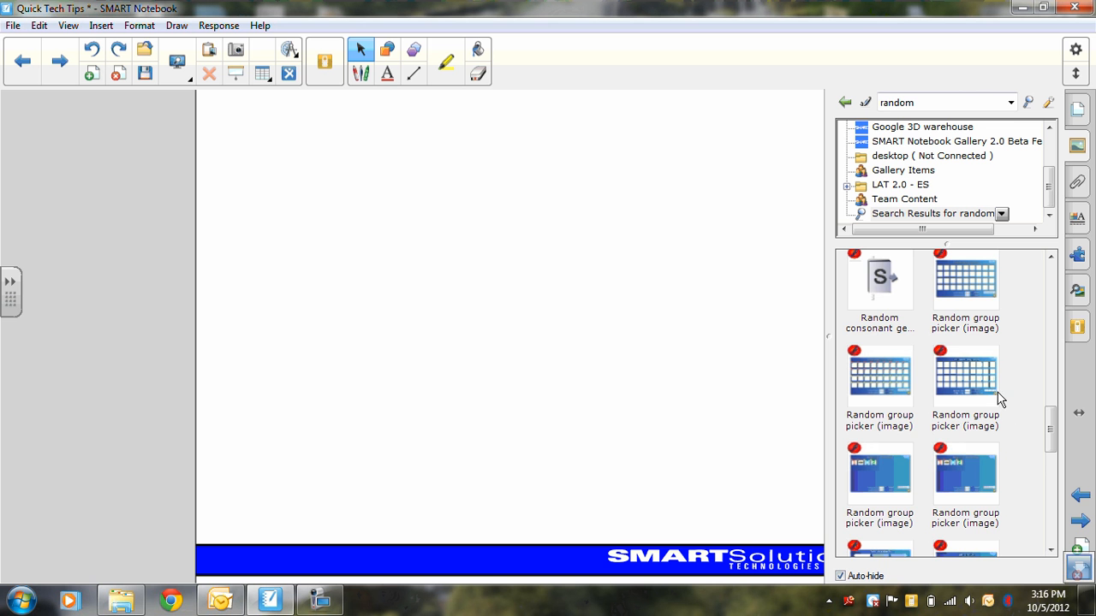
drag(1045, 441, 1051, 456)
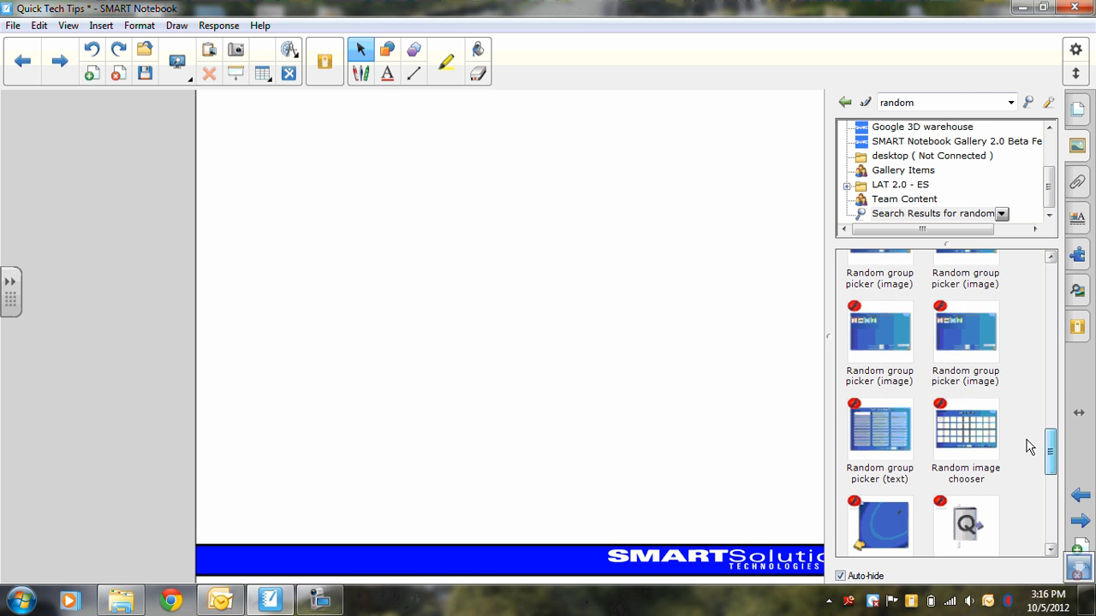
drag(984, 439, 471, 286)
drag(710, 444, 808, 508)
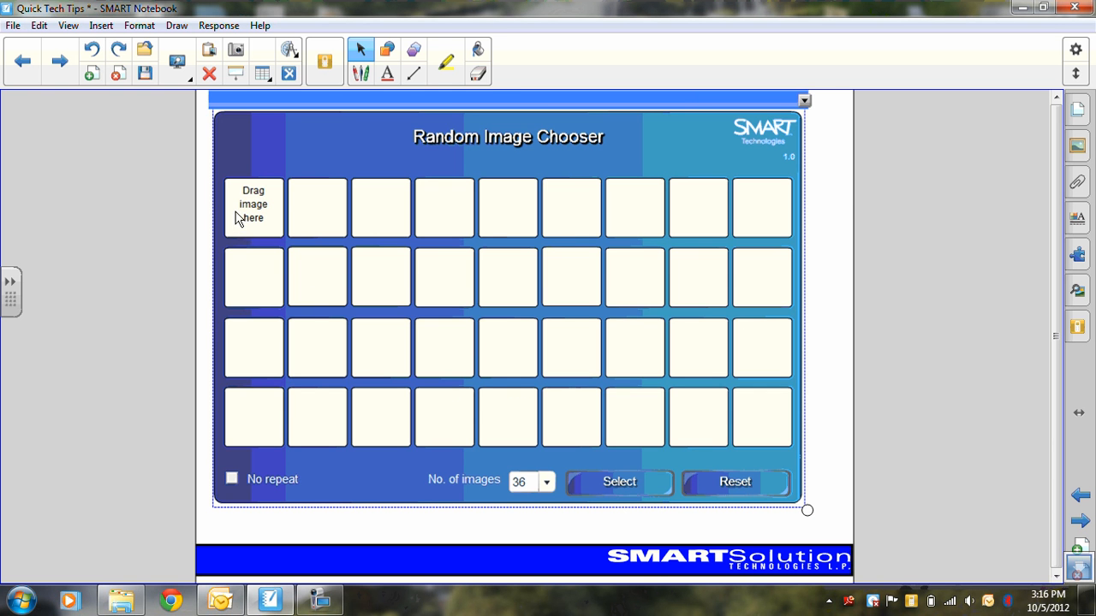
click(826, 215)
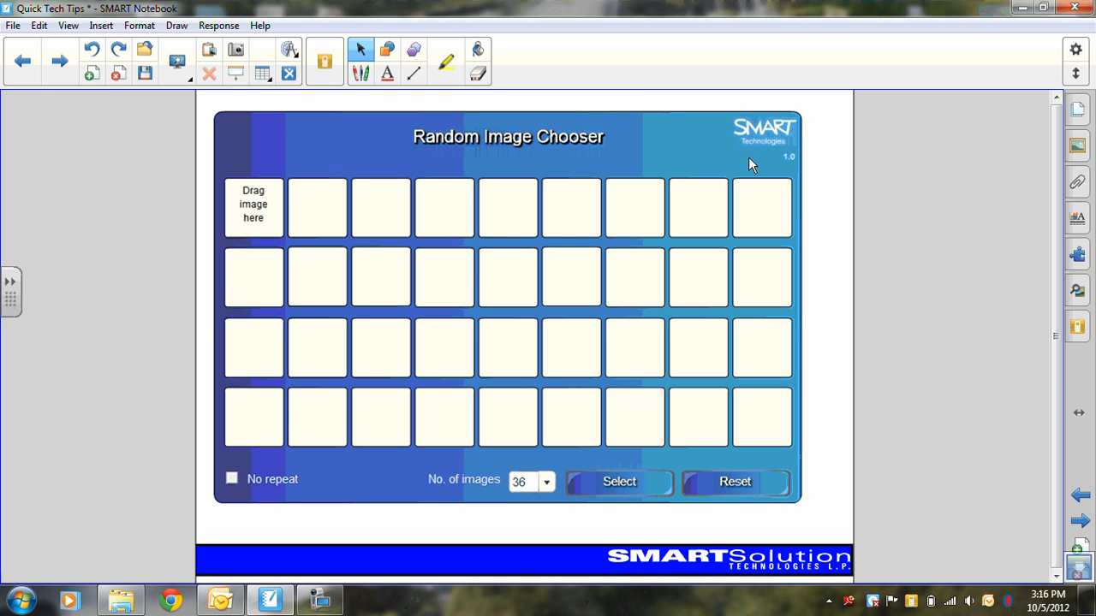
Search the gallery for "people"
click(1079, 146)
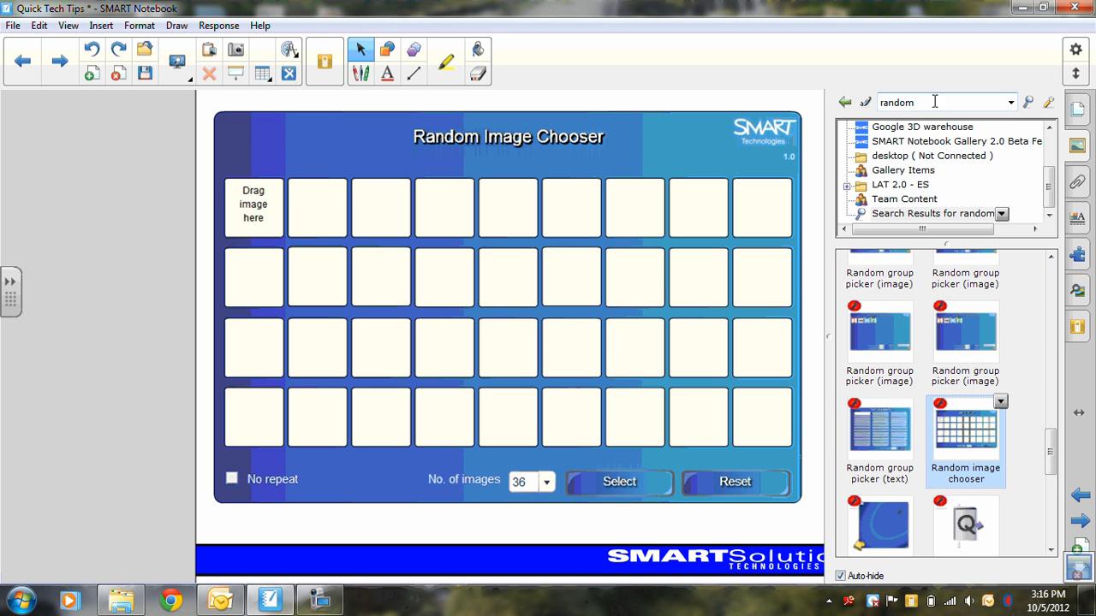
double_click(906, 102)
text(pi)
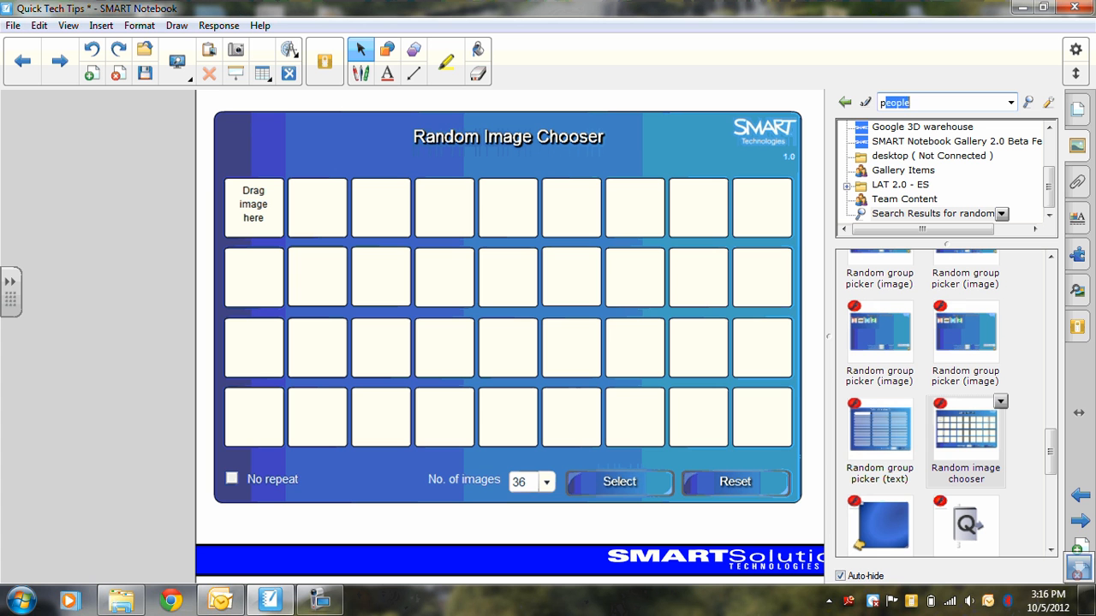
text(e)
click(1028, 102)
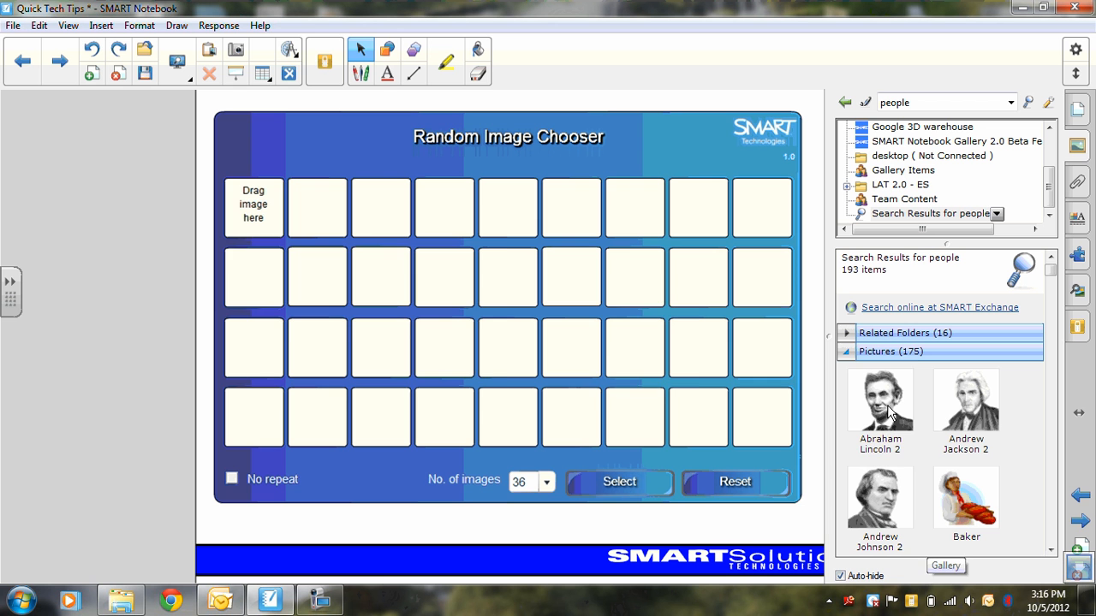
Fill the image chooser's first five slots with Abraham Lincoln 2, Andrew Jackson 2, Andrew Johnson 2, Baker and Prince from the search results
drag(890, 410, 295, 219)
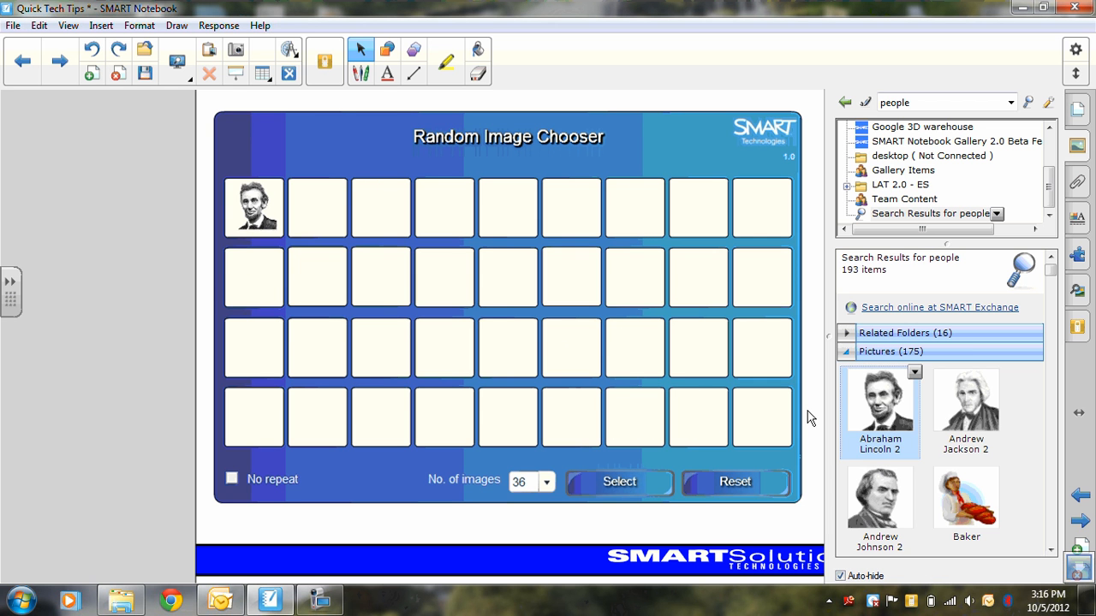
drag(966, 409, 317, 206)
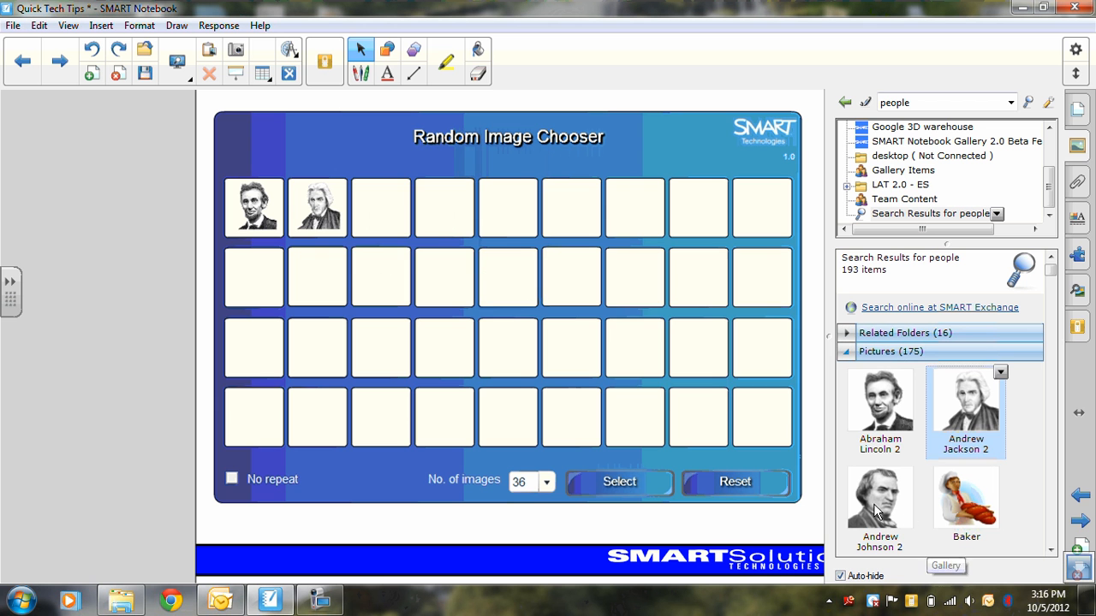
drag(878, 507, 381, 208)
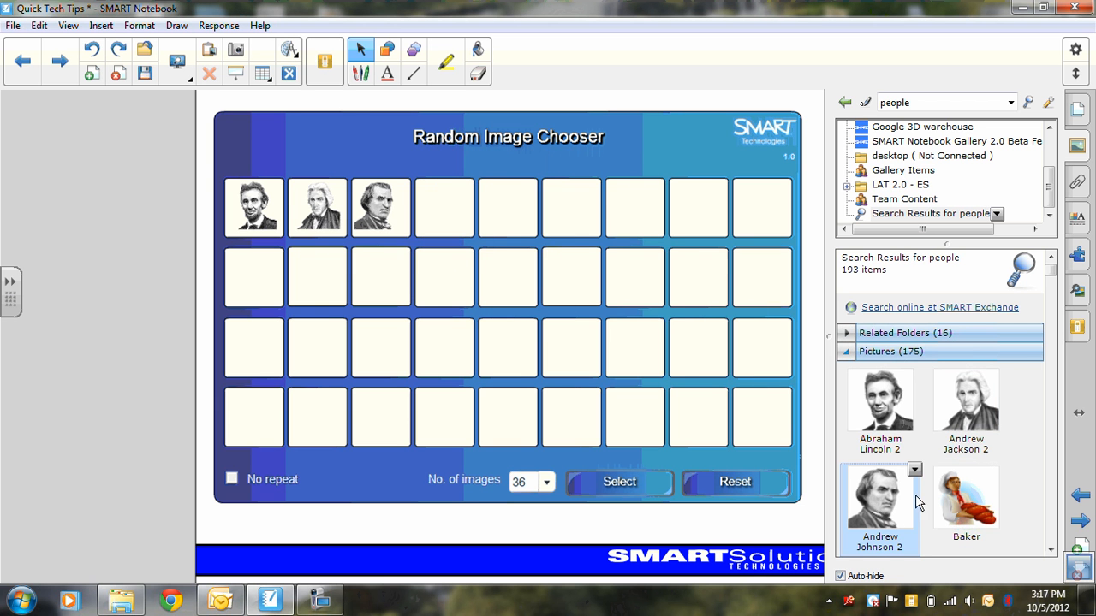
drag(938, 491, 448, 199)
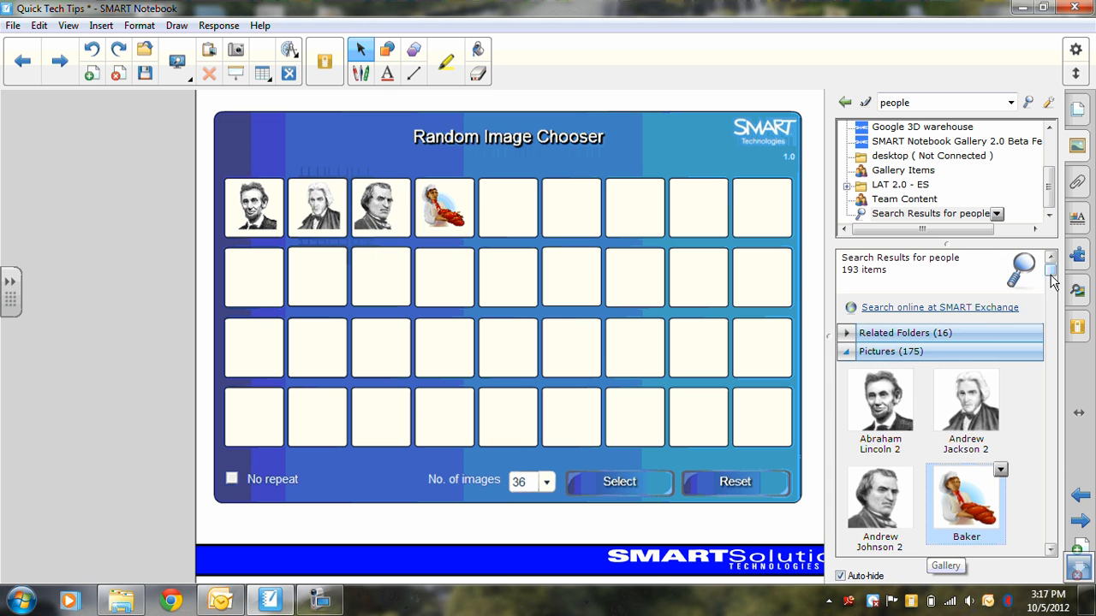
scroll(1055, 317, down, 1)
drag(1055, 310, 1058, 470)
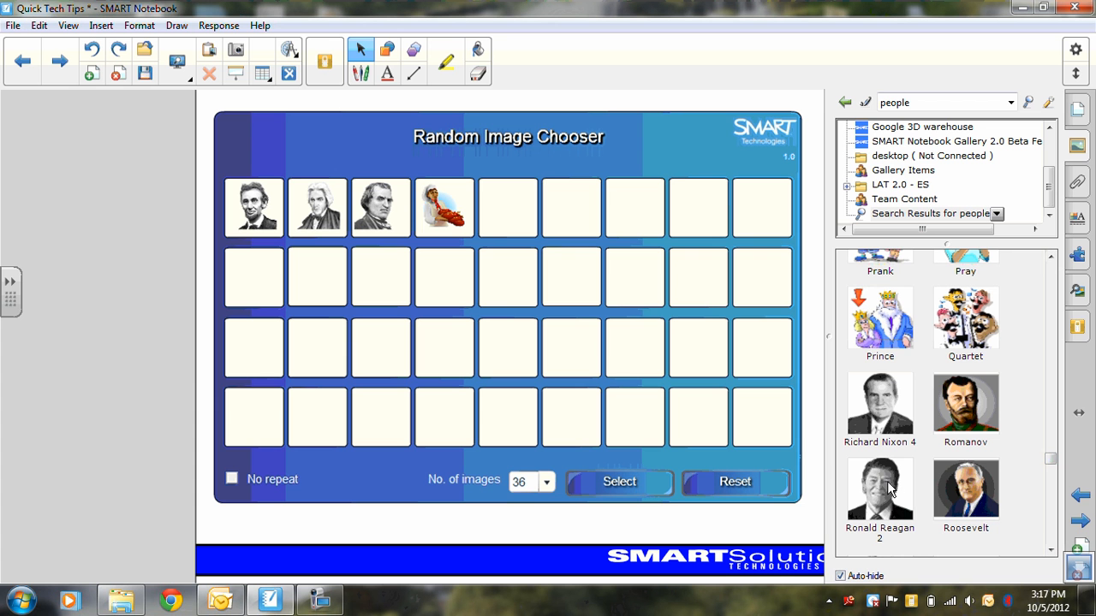
drag(895, 332, 499, 218)
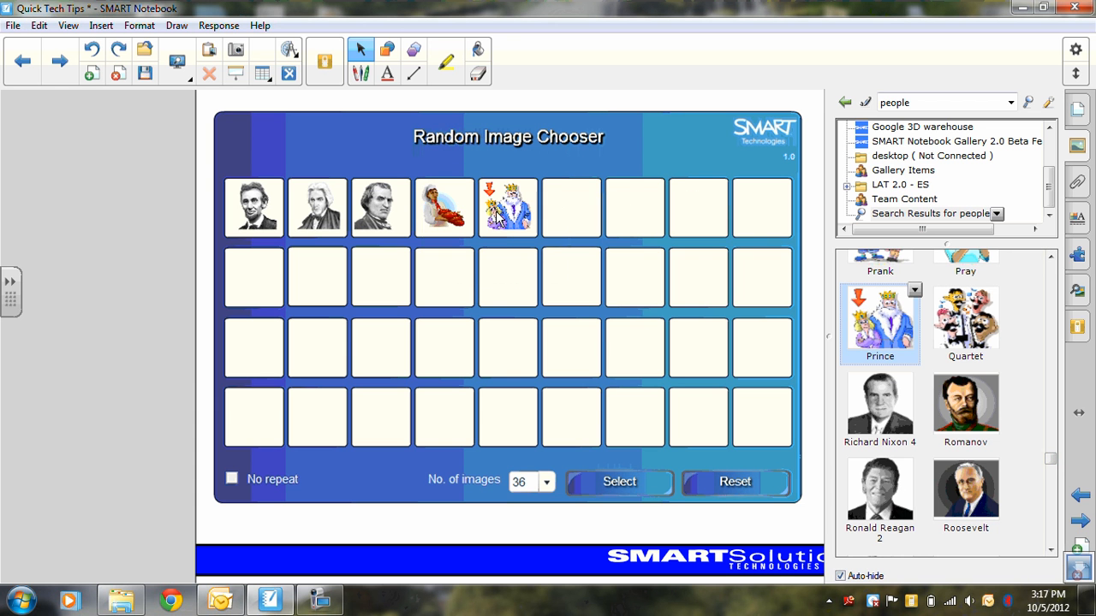
Set the Random Image Chooser's number of images to 5 and run a random selection
click(545, 483)
drag(551, 434, 543, 310)
click(524, 310)
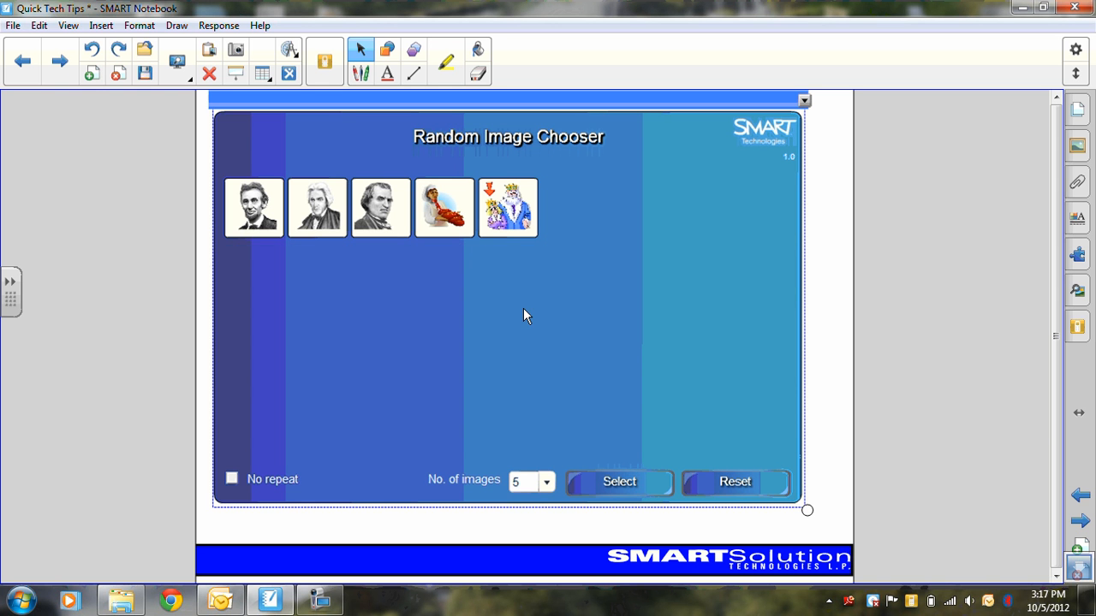
click(648, 486)
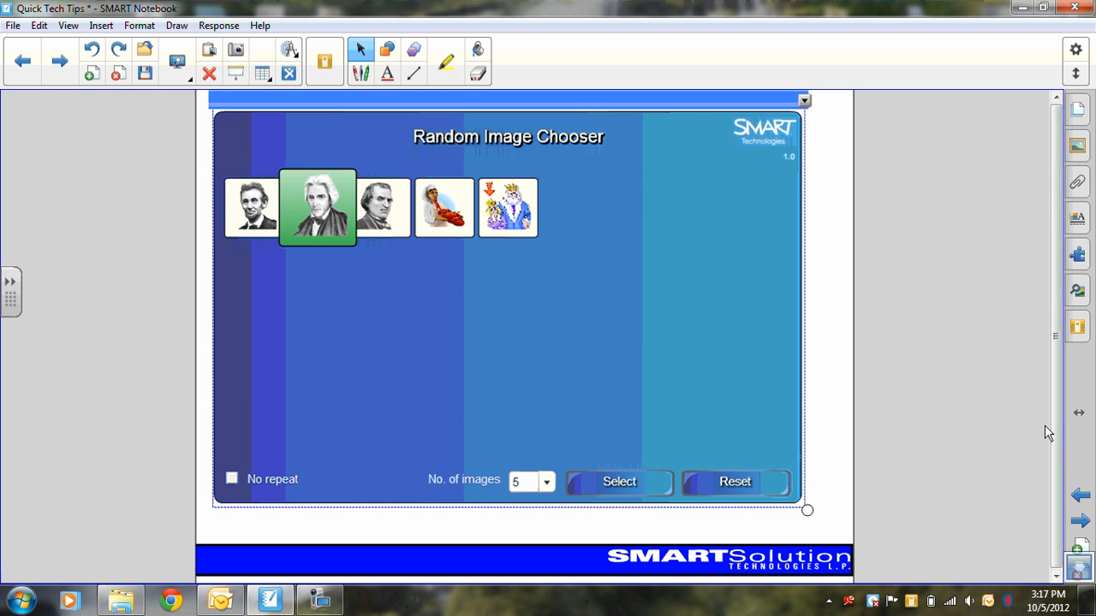
On the following page's Random Group Generator, set the number of groups to 6, generate the groups and regroup the names once
click(1081, 522)
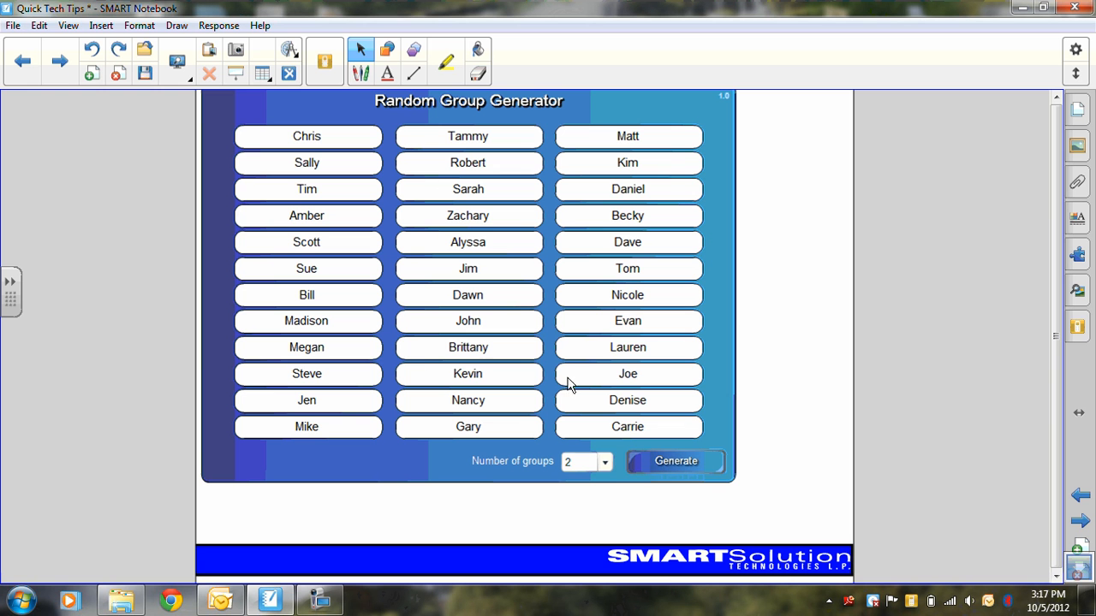
click(605, 463)
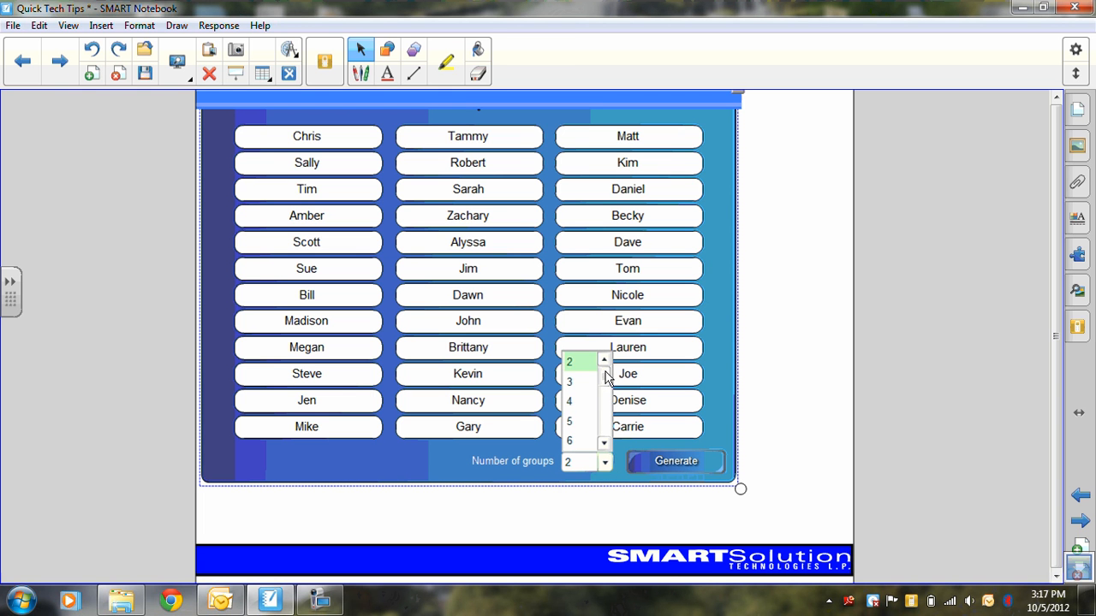
mouse_move(605, 377)
mouse_down()
mouse_move(608, 439)
mouse_move(607, 386)
mouse_up()
click(570, 382)
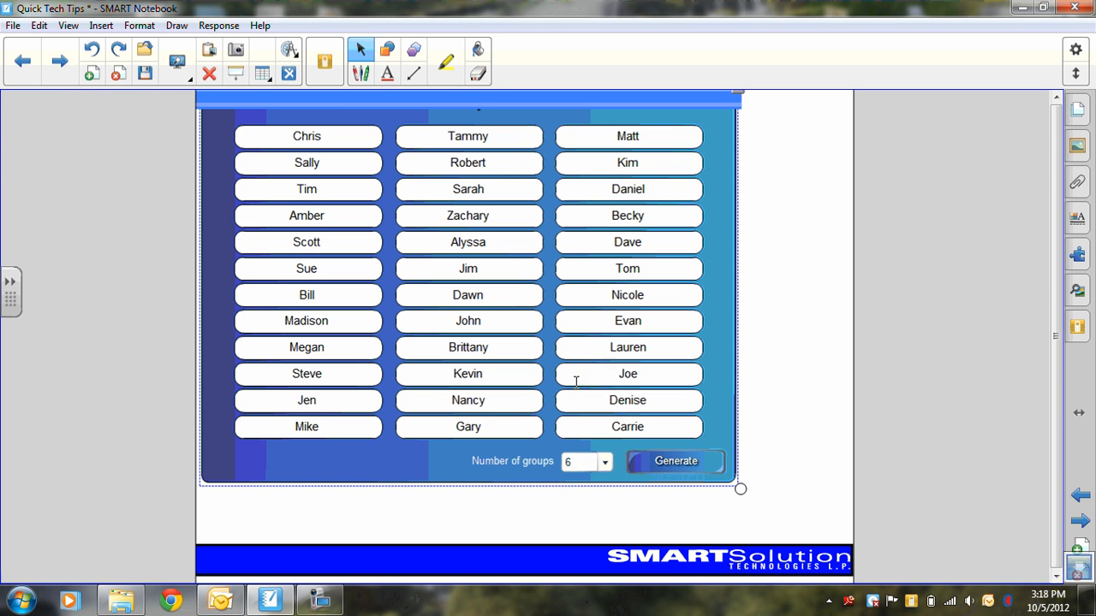
click(674, 461)
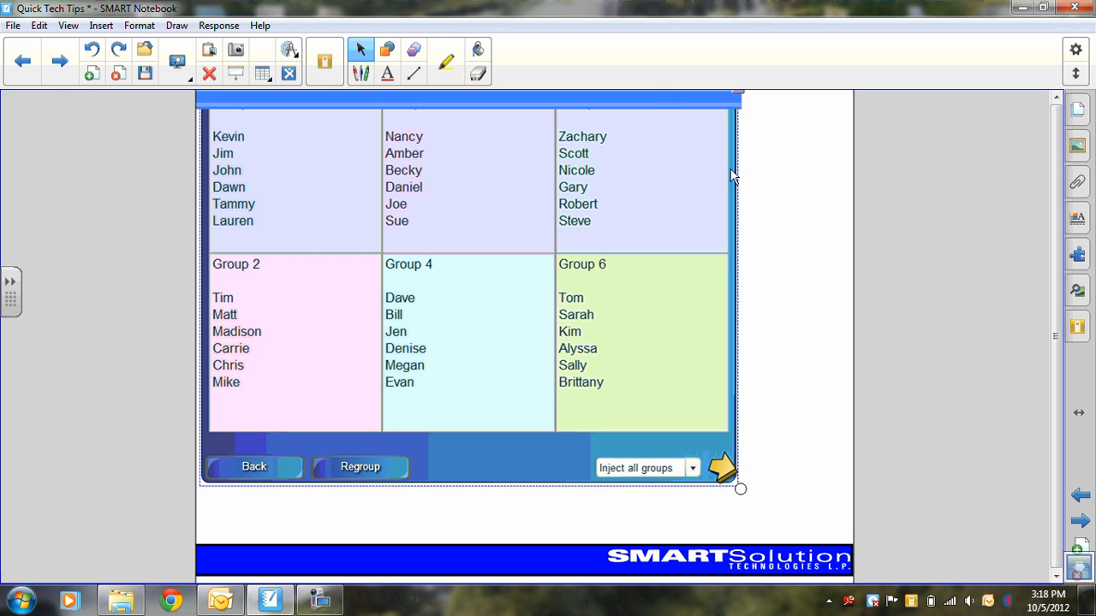
click(342, 469)
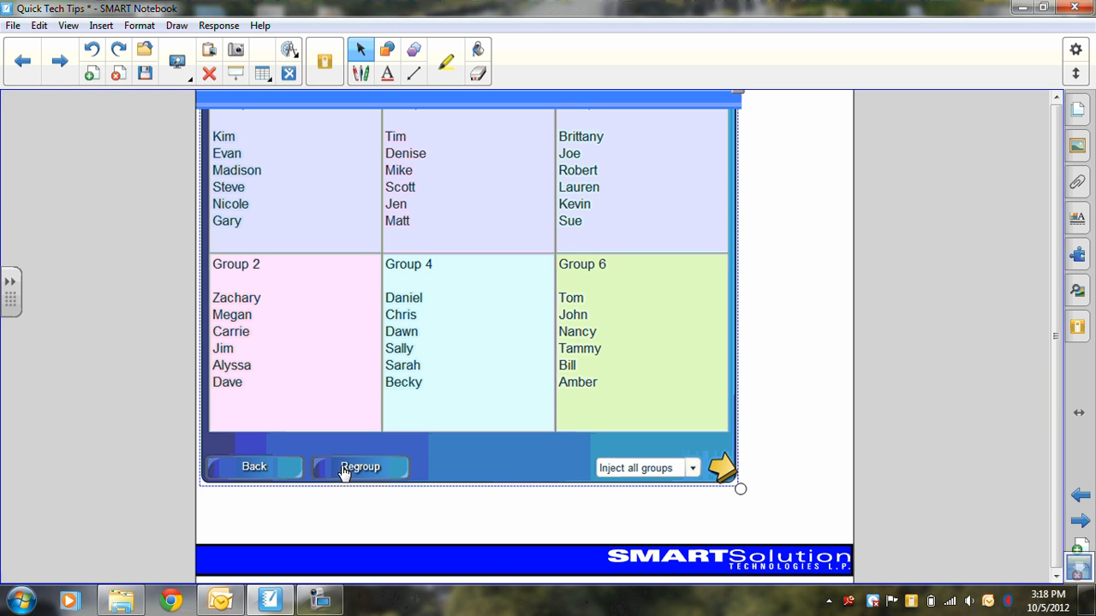
Inject all groups onto the page and spread the overlapping group lists apart below the generator
click(722, 469)
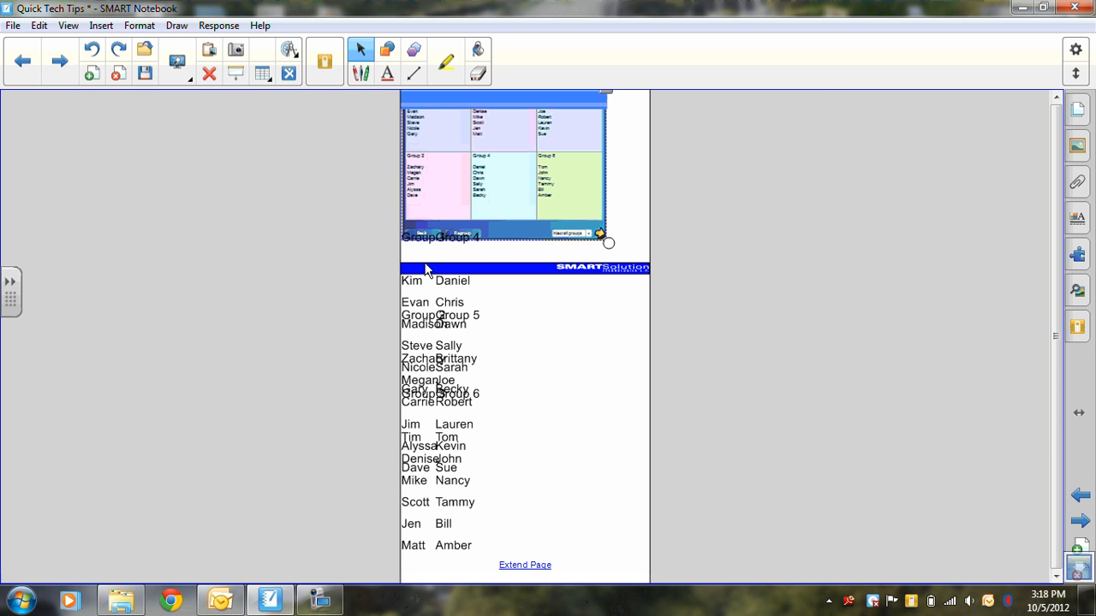
drag(438, 240, 619, 277)
drag(466, 244, 564, 314)
drag(471, 313, 502, 249)
drag(442, 312, 441, 244)
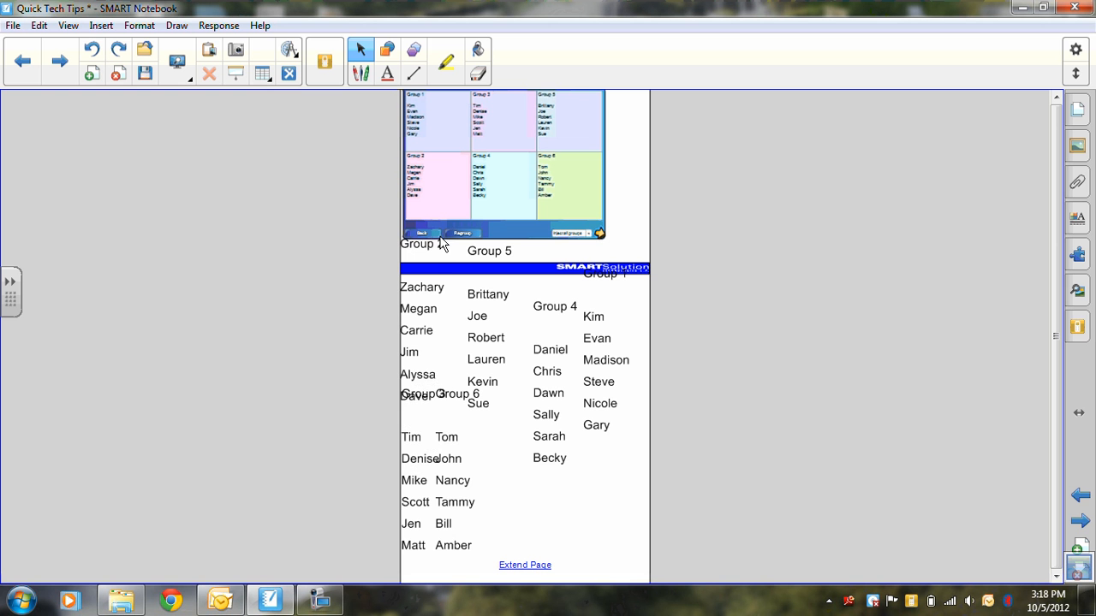
drag(449, 393, 504, 422)
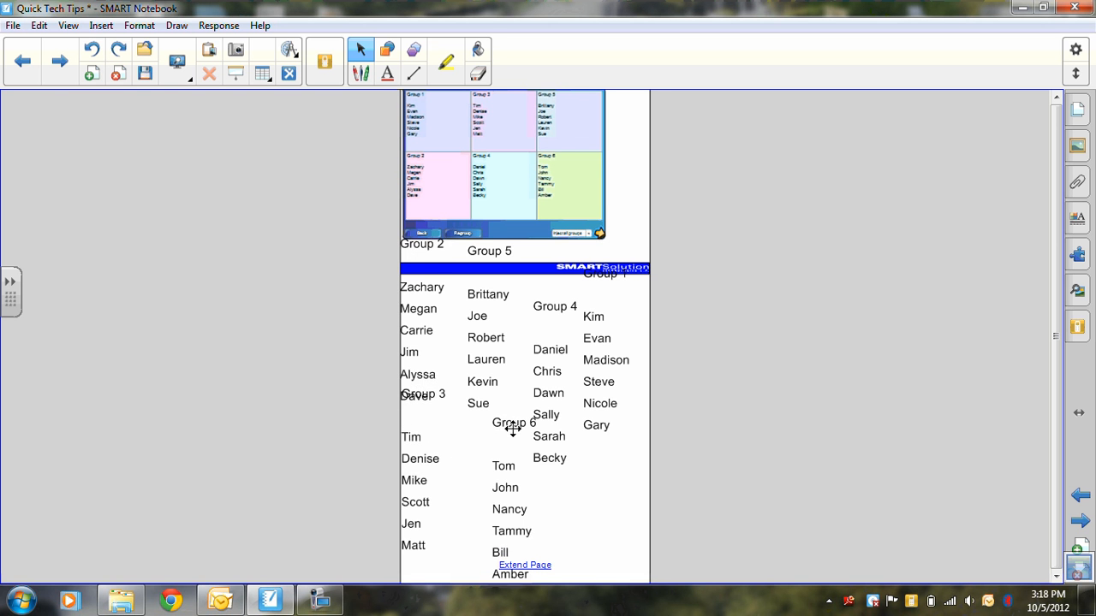
drag(434, 382, 457, 420)
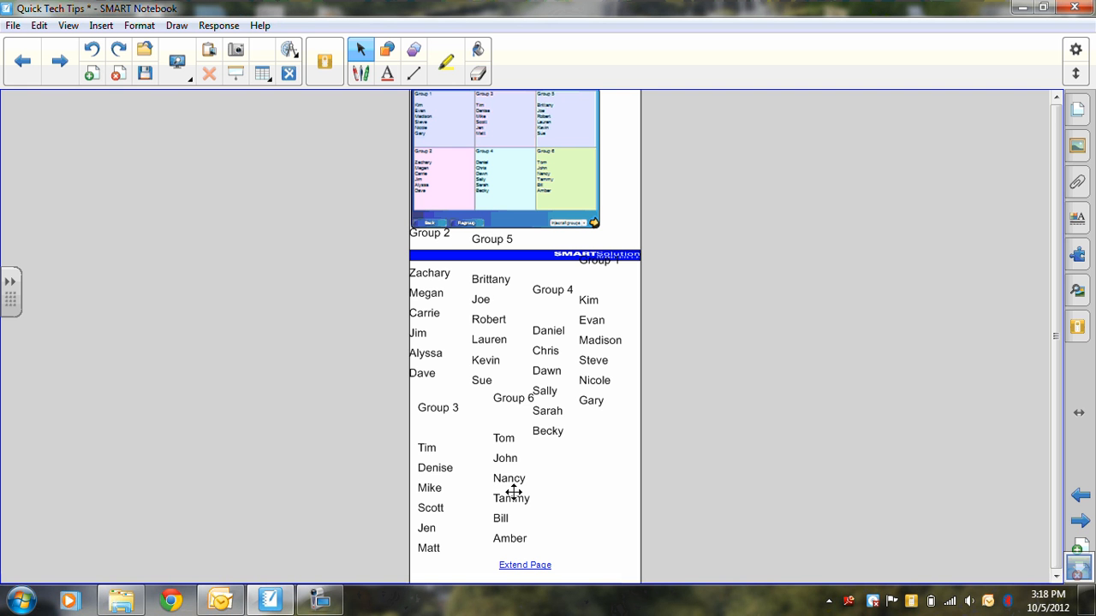
drag(505, 402, 495, 417)
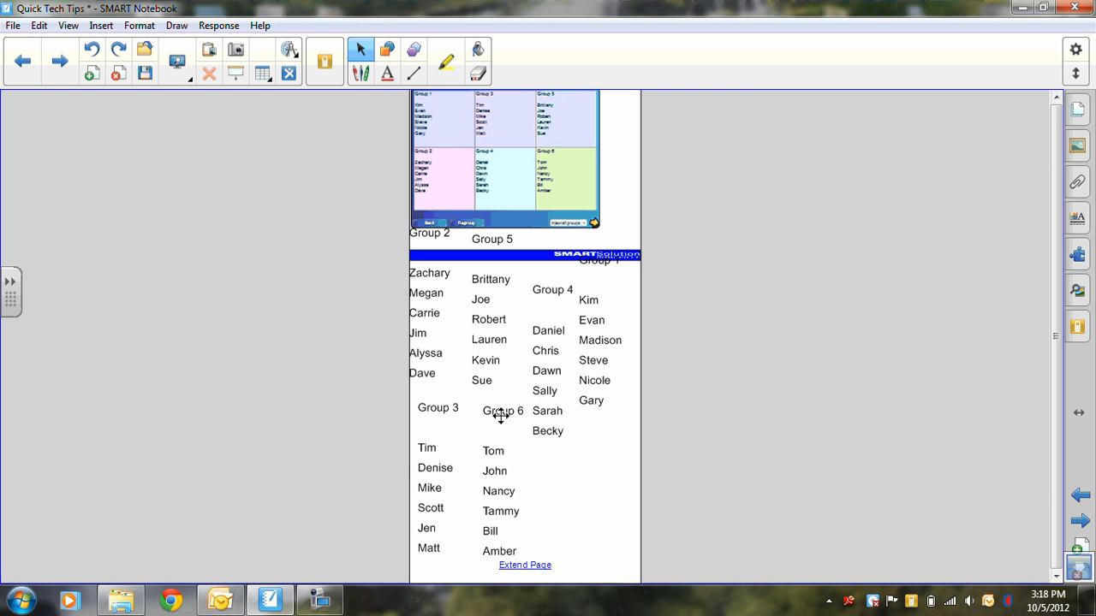
On the following page's Random Image Group Generator, set the number of groups to 3 and generate the groups
click(1078, 520)
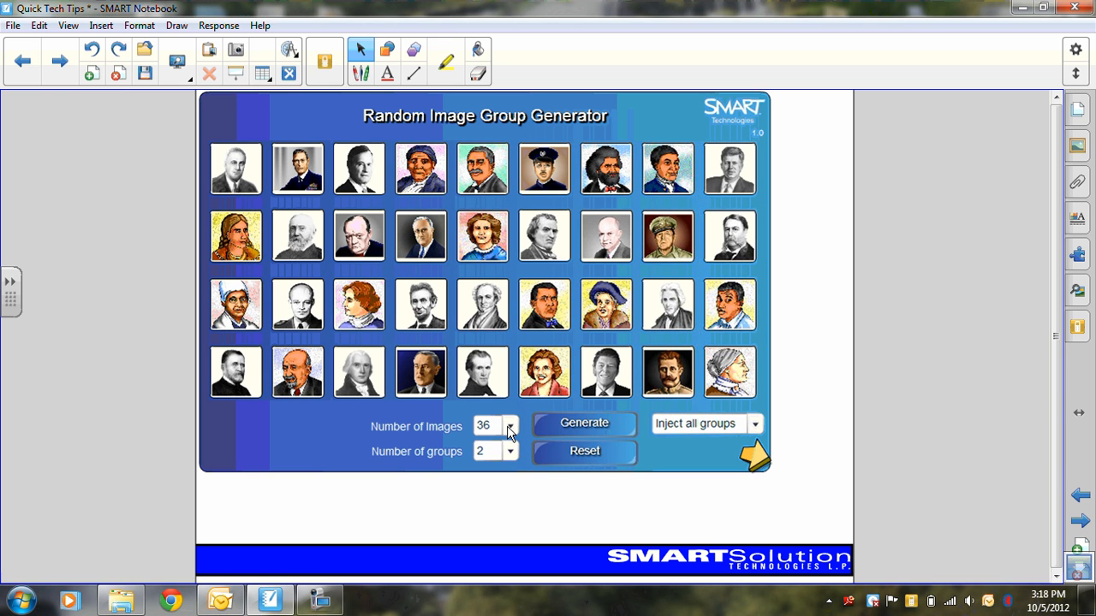
click(511, 455)
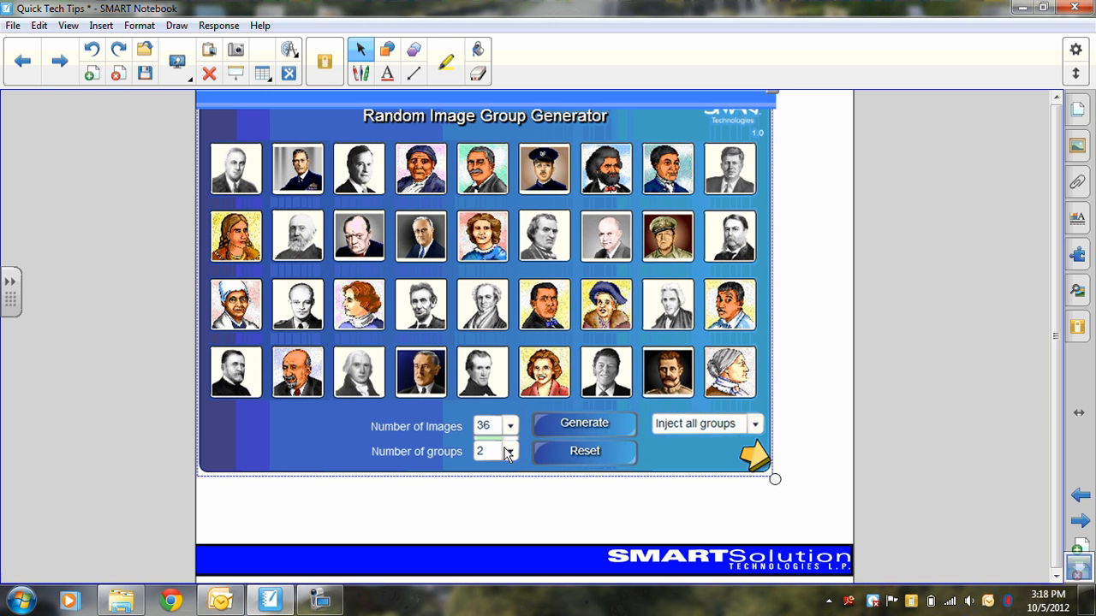
click(511, 453)
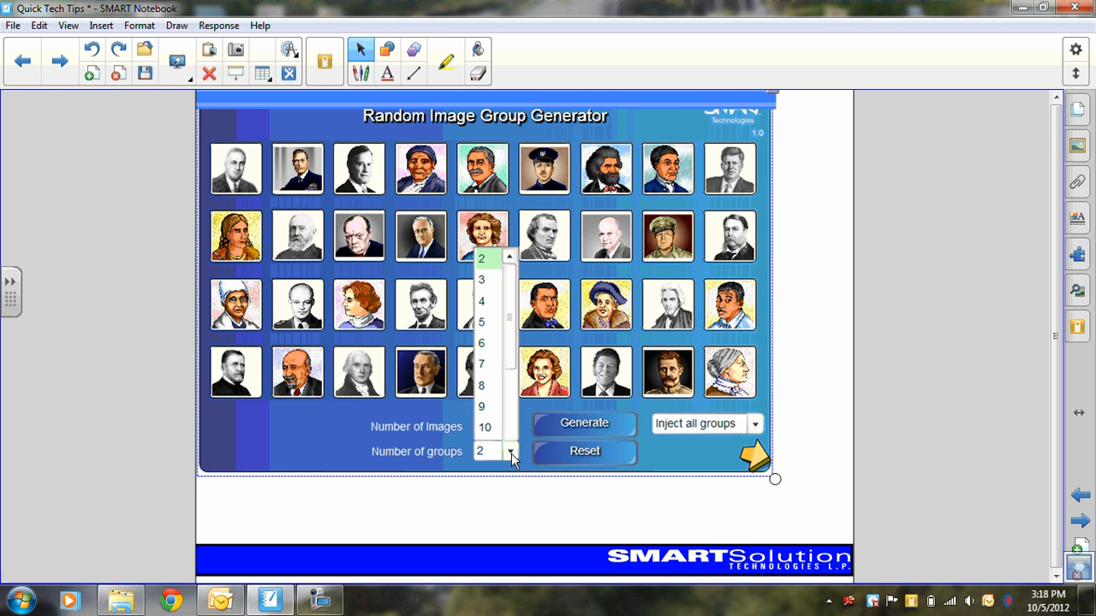
click(485, 282)
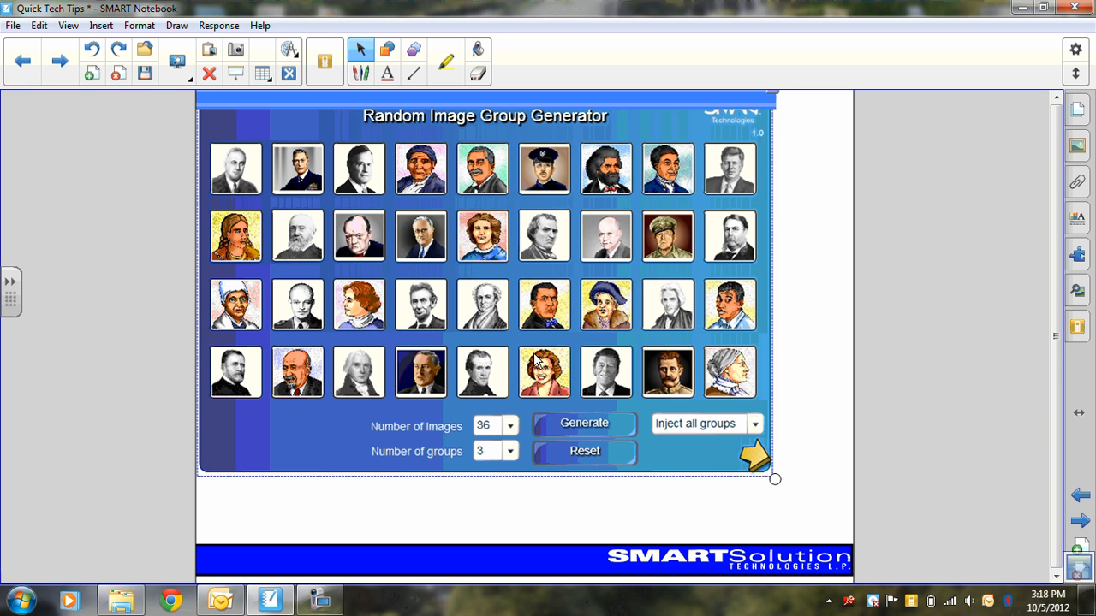
click(617, 425)
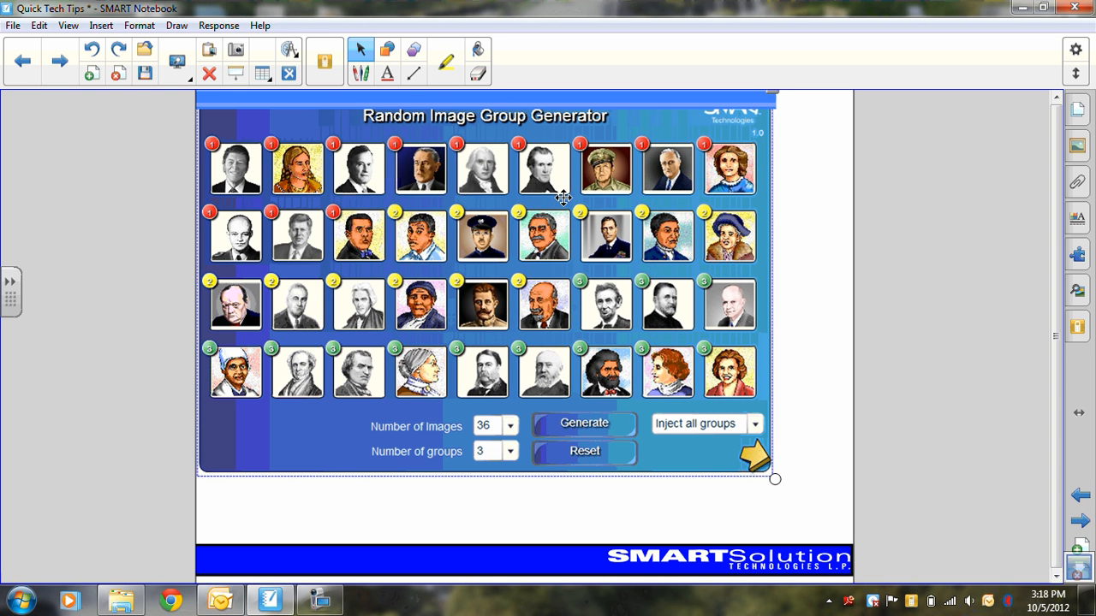
Inject only Group 1's images onto the page, try one as a separate object, and go to the following page
click(757, 429)
click(716, 363)
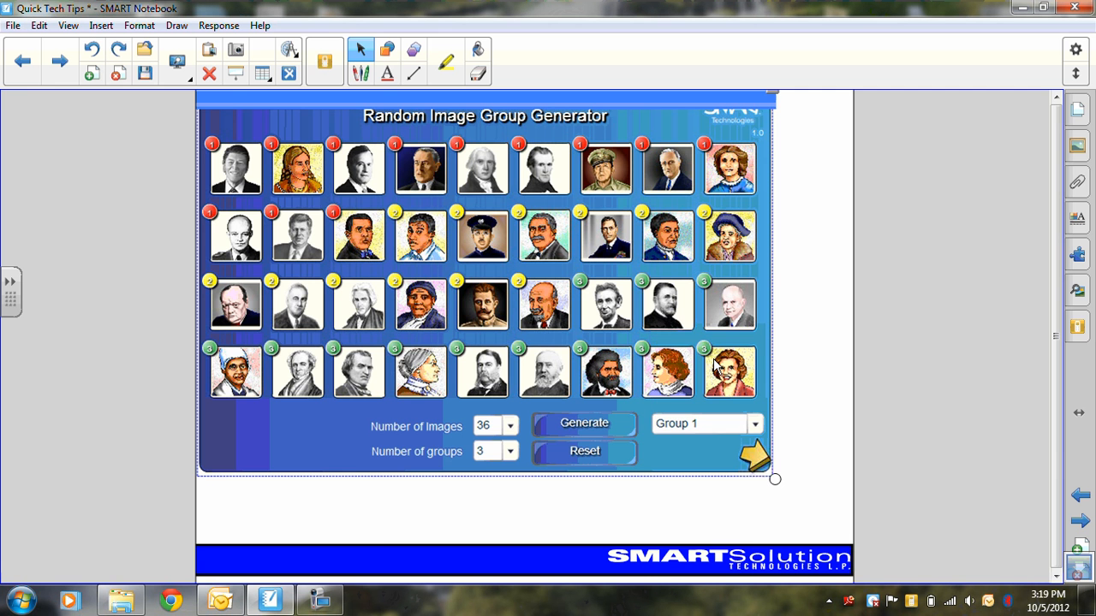
click(755, 460)
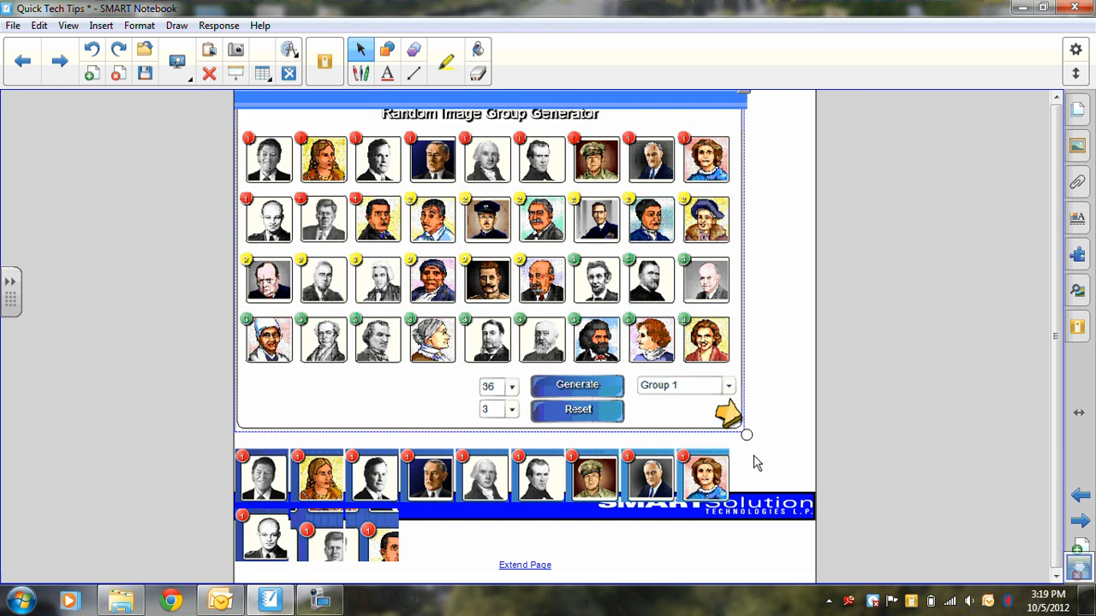
click(271, 468)
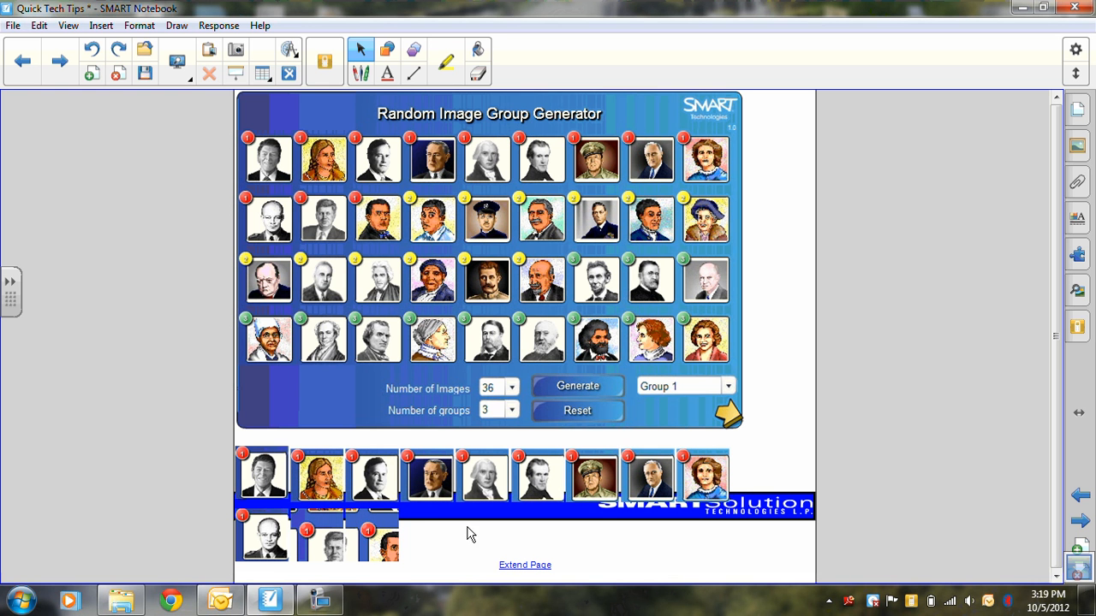
click(1080, 520)
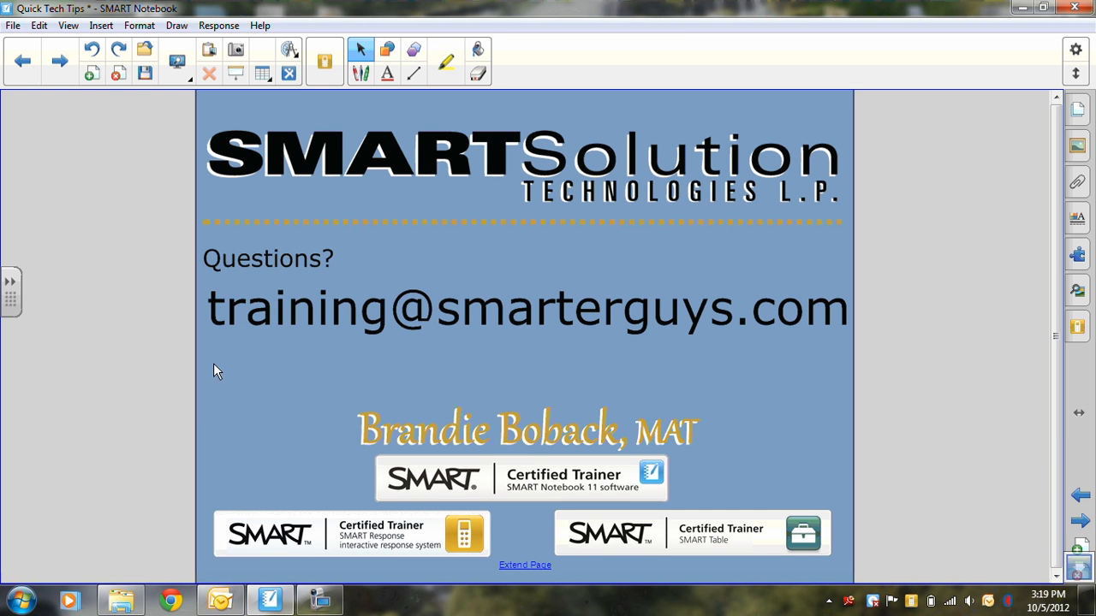